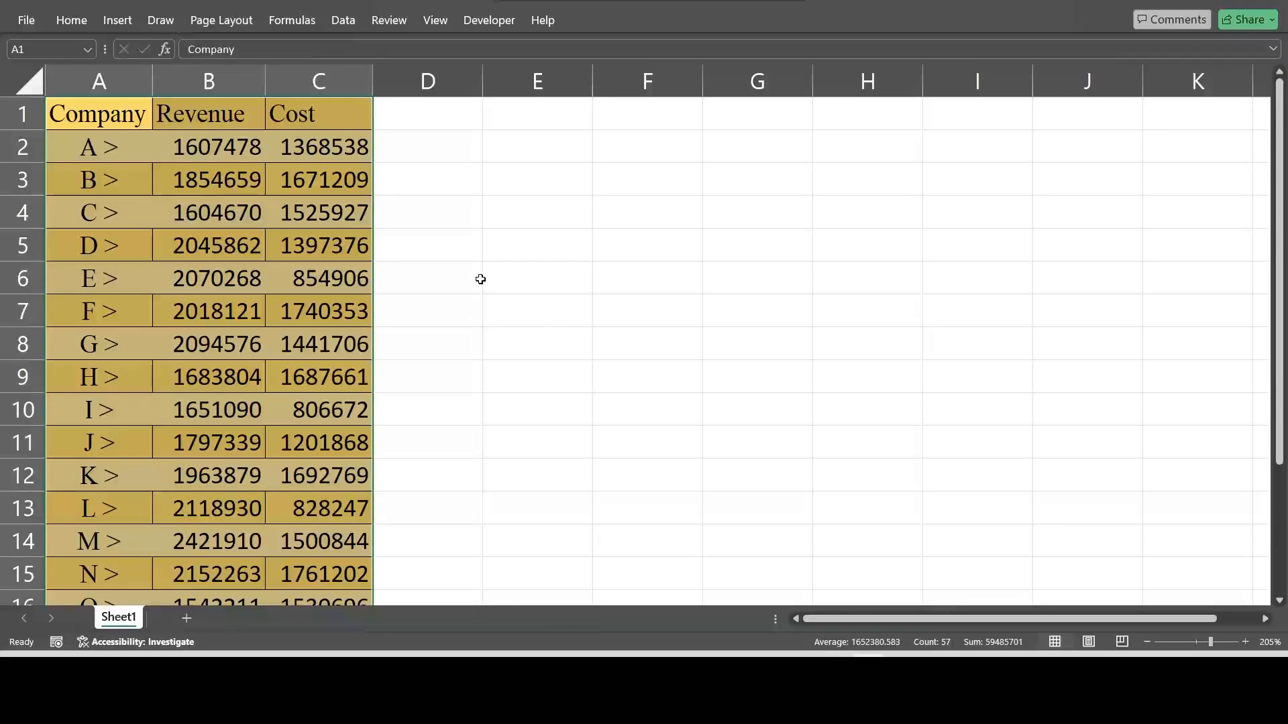
- Create a PivotTable from the company, revenue and cost data in A1:C19 on a new worksheet
click(455, 258)
click(364, 218)
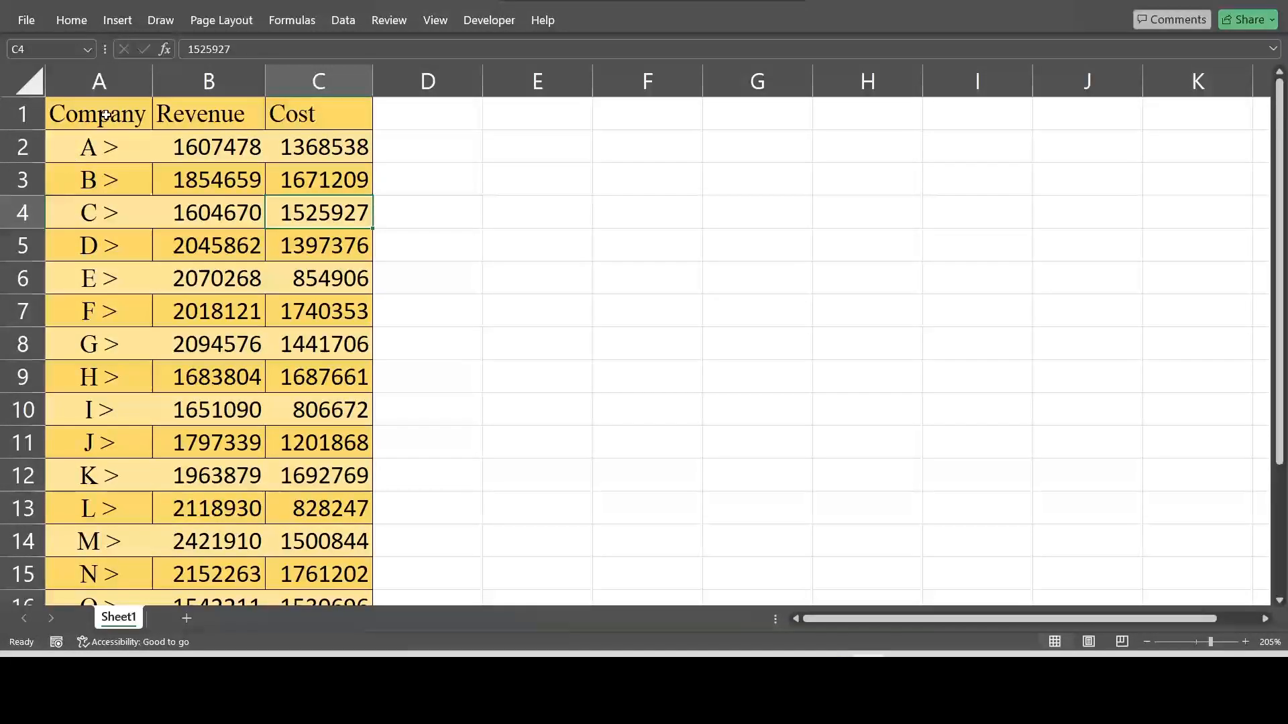
drag(106, 116, 331, 538)
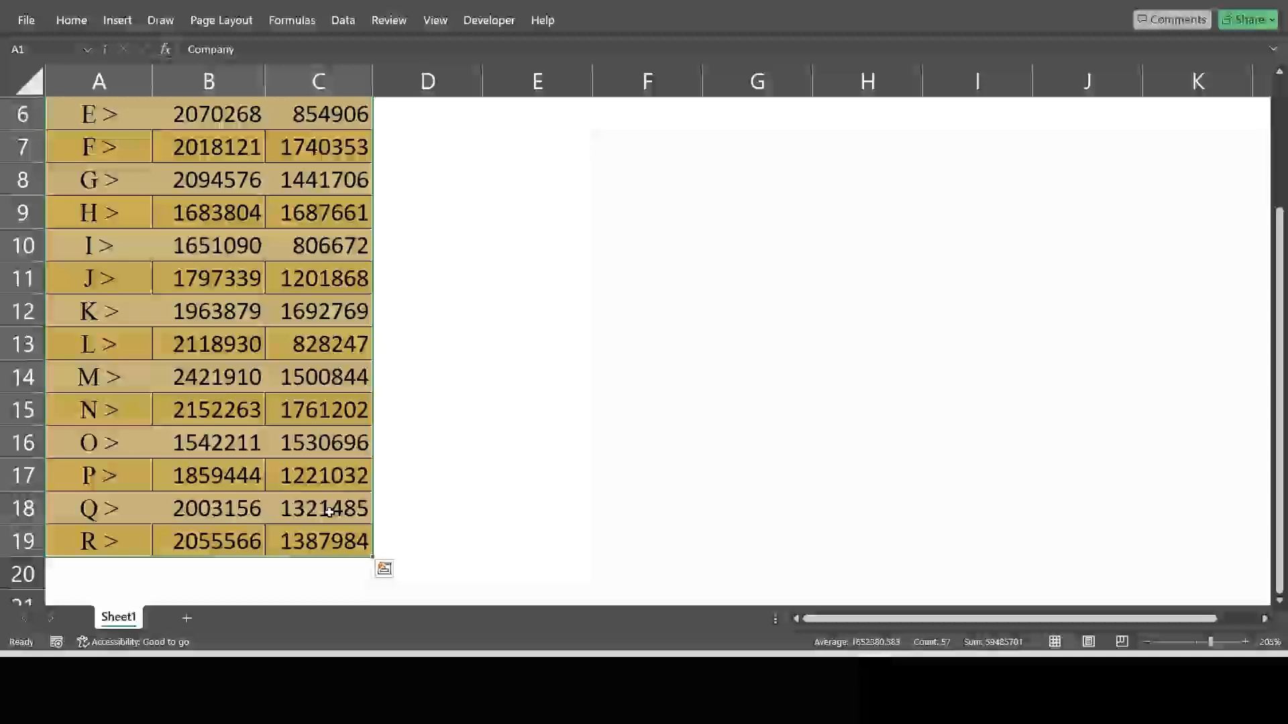
click(132, 25)
click(39, 90)
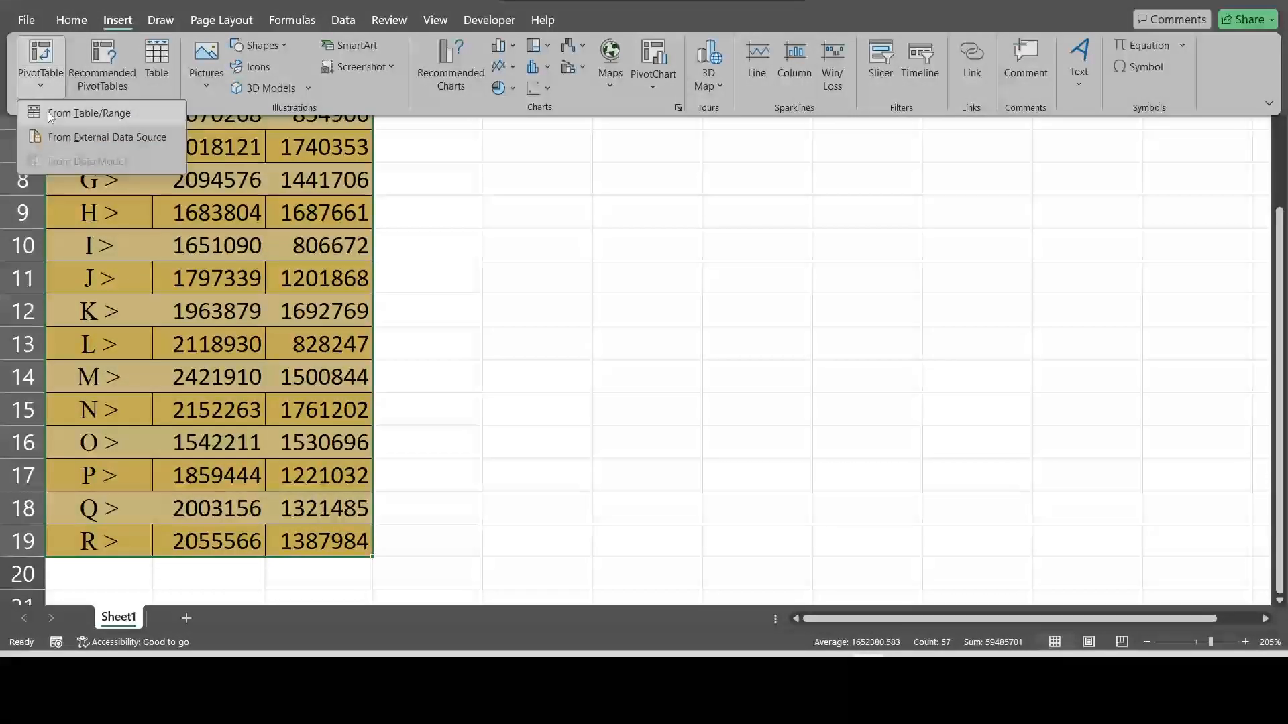
click(49, 114)
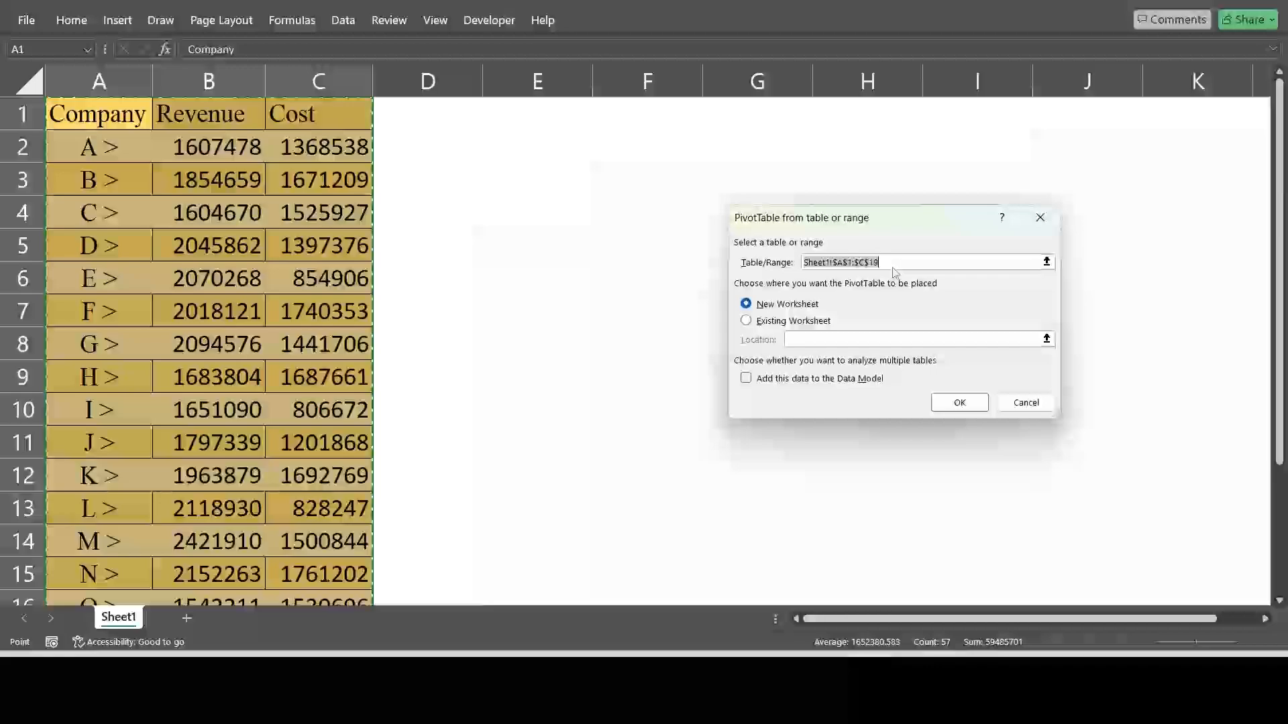
click(960, 403)
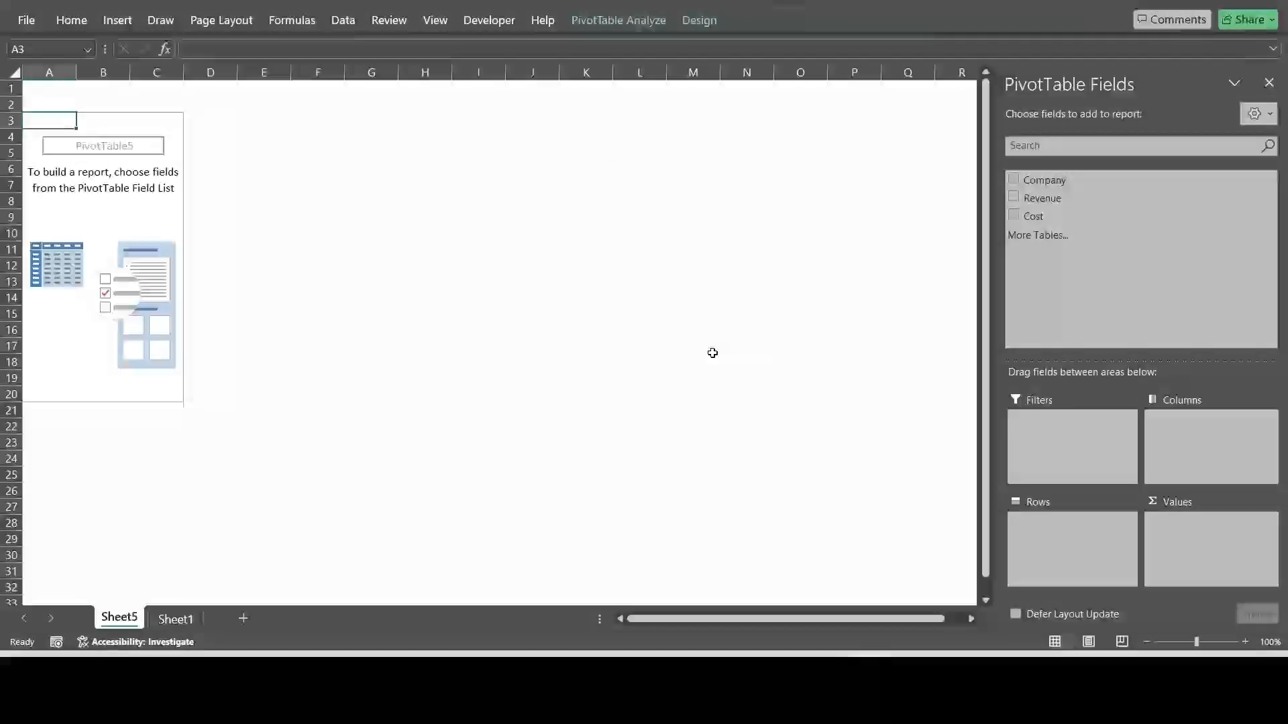
- Lay out the PivotTable with Company as rows and Revenue and Cost as summed values
ctrl+scroll(751, 417, up, 4)
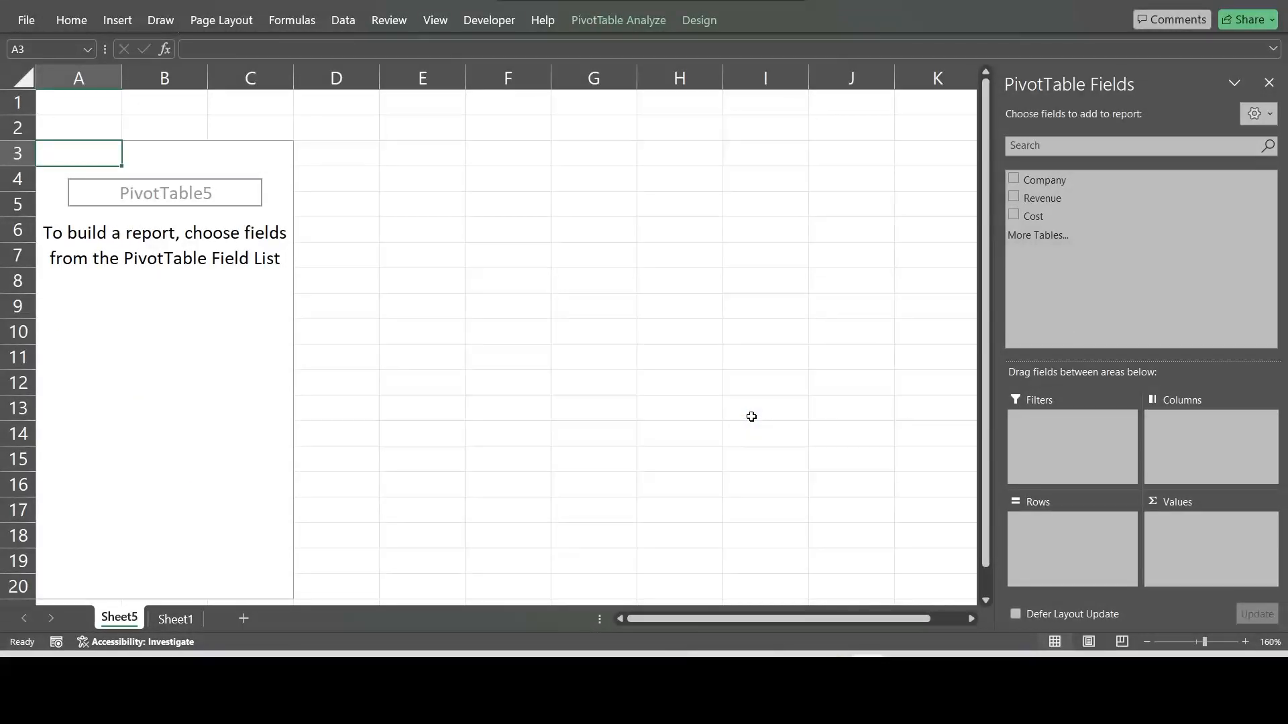
ctrl+scroll(752, 416, up, 3)
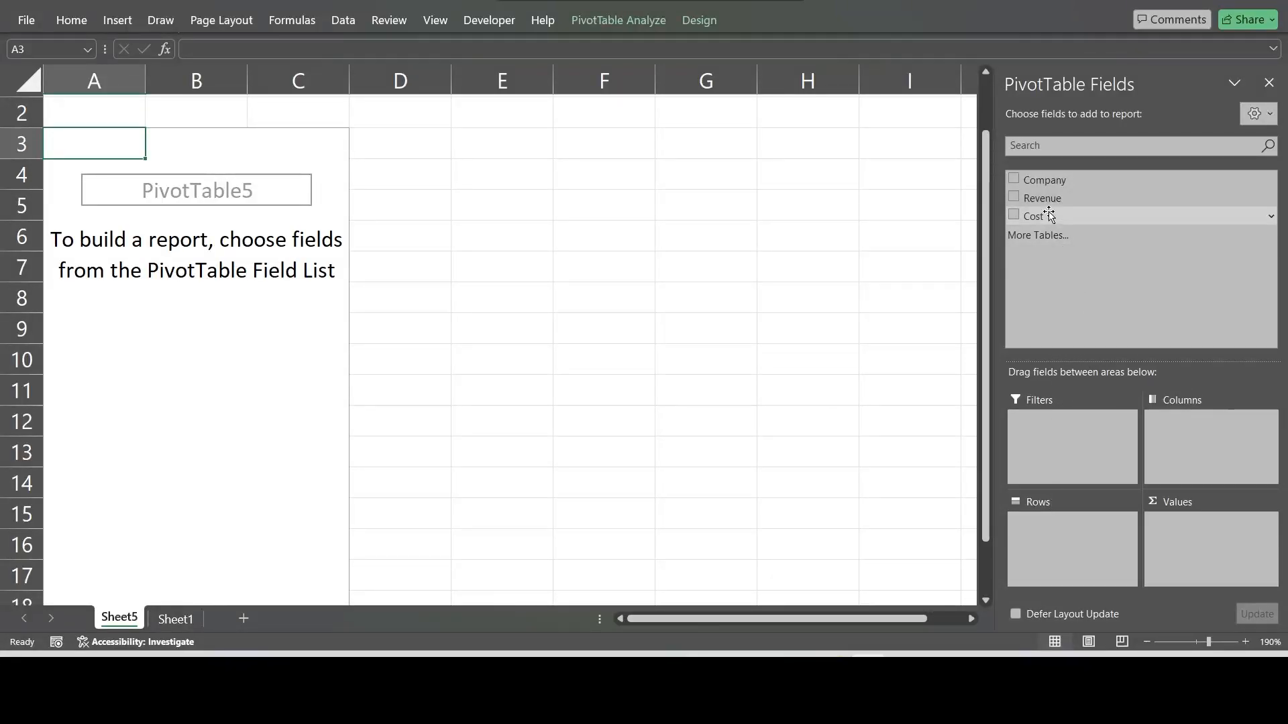
drag(1048, 185, 1052, 541)
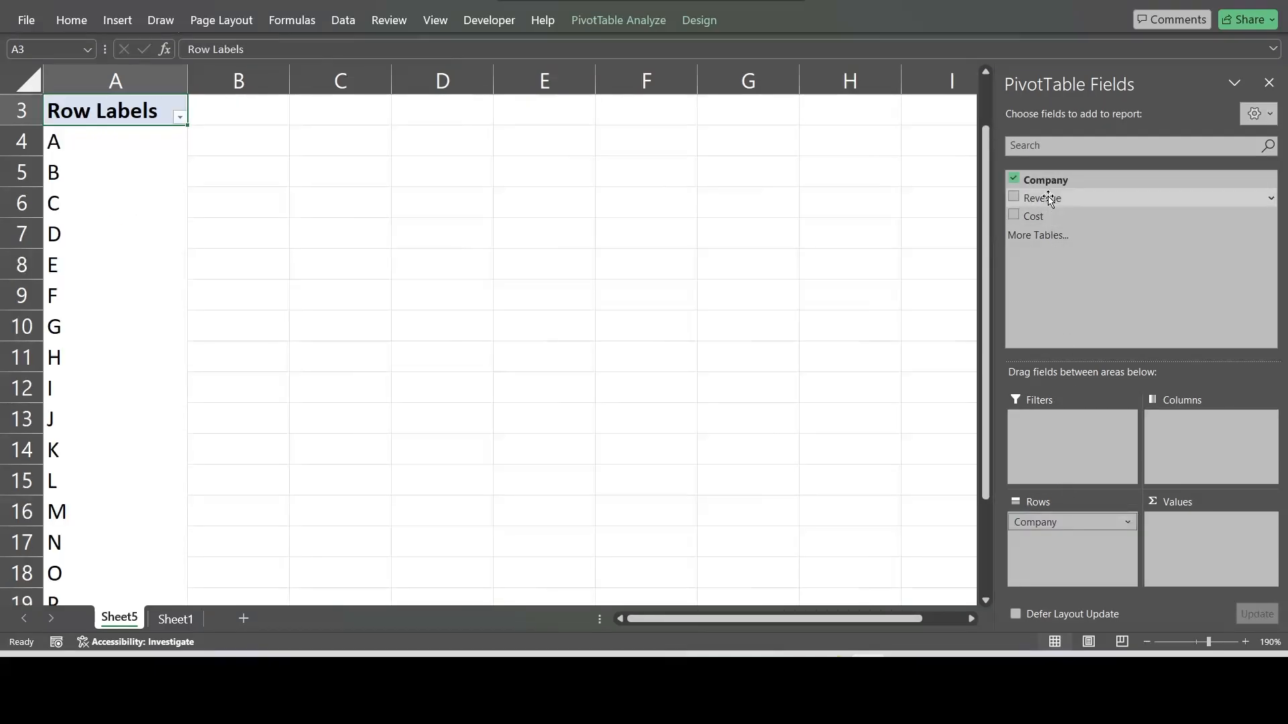
drag(1049, 198, 1189, 551)
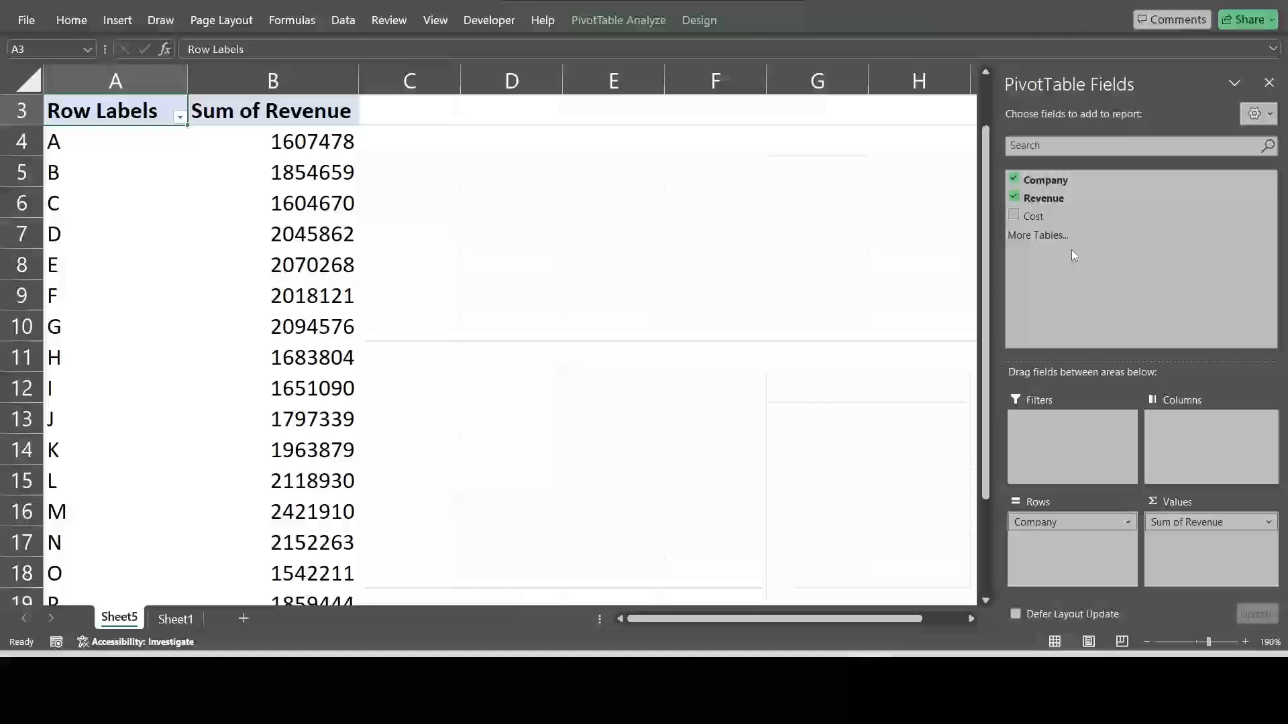
drag(1050, 216, 1186, 543)
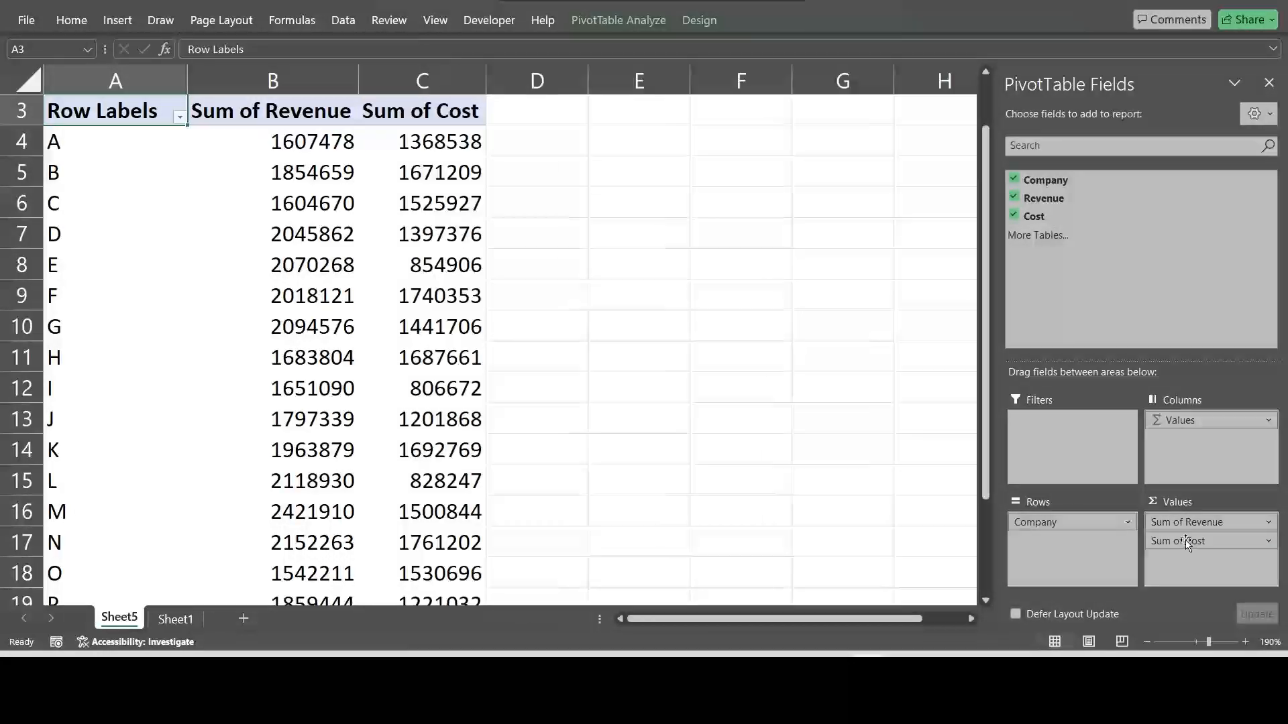
- Start a new calculated field in the PivotTable and name it Profit
mouse_move(465, 238)
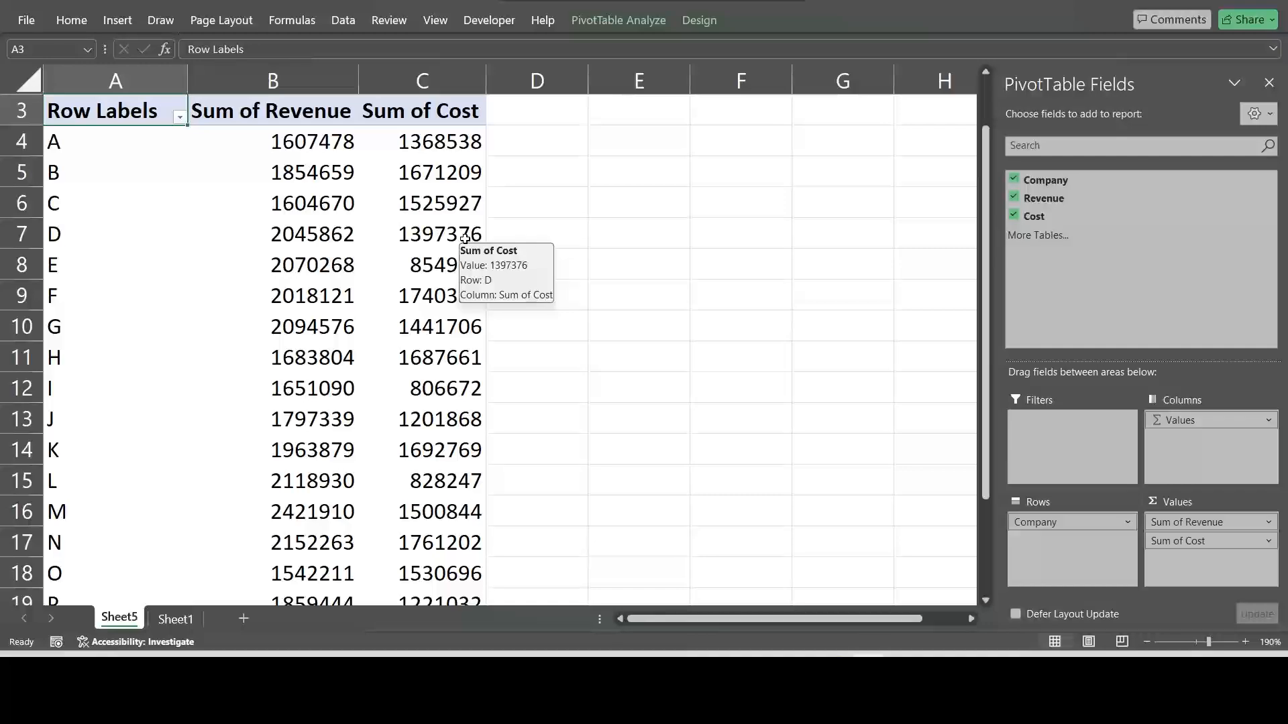
click(609, 26)
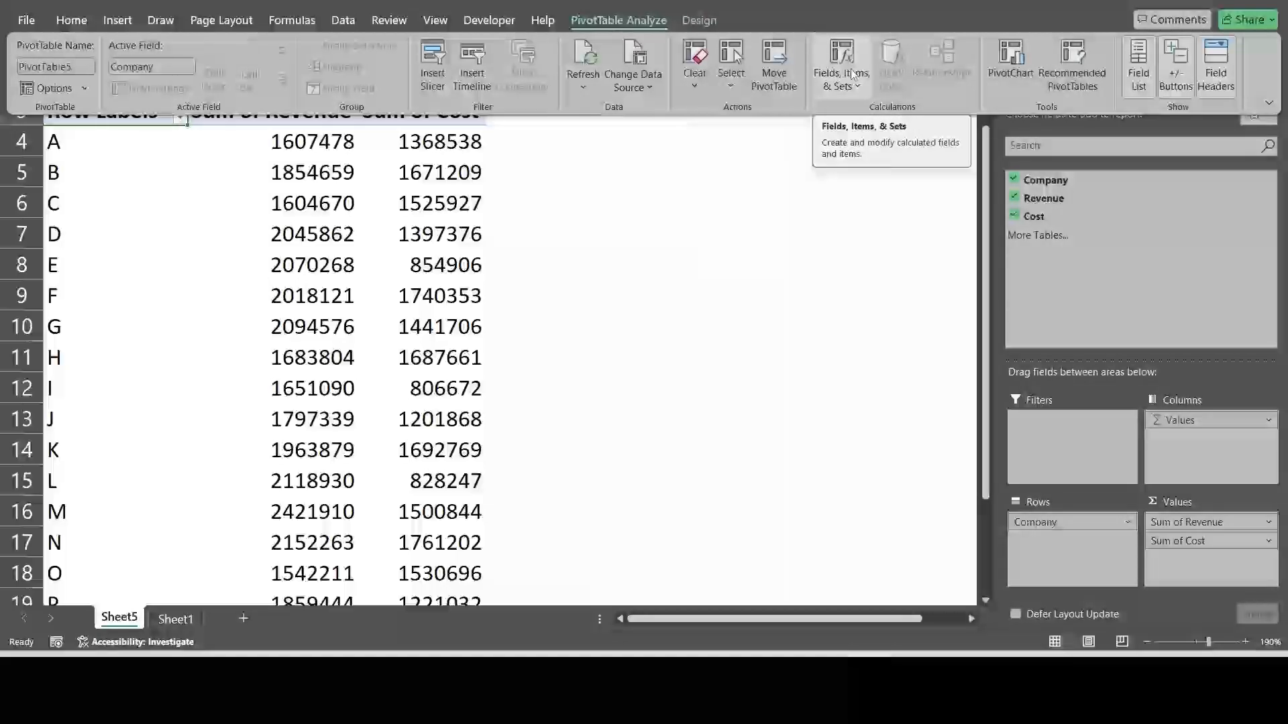
click(852, 74)
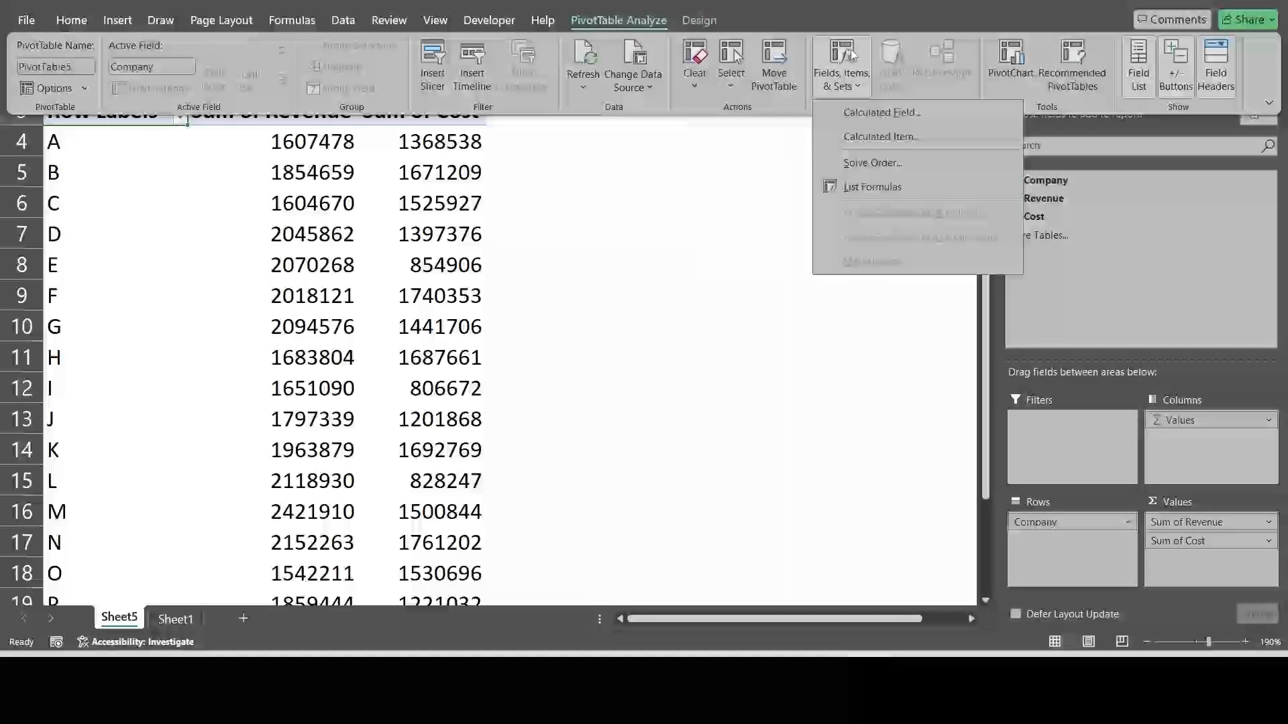
click(897, 121)
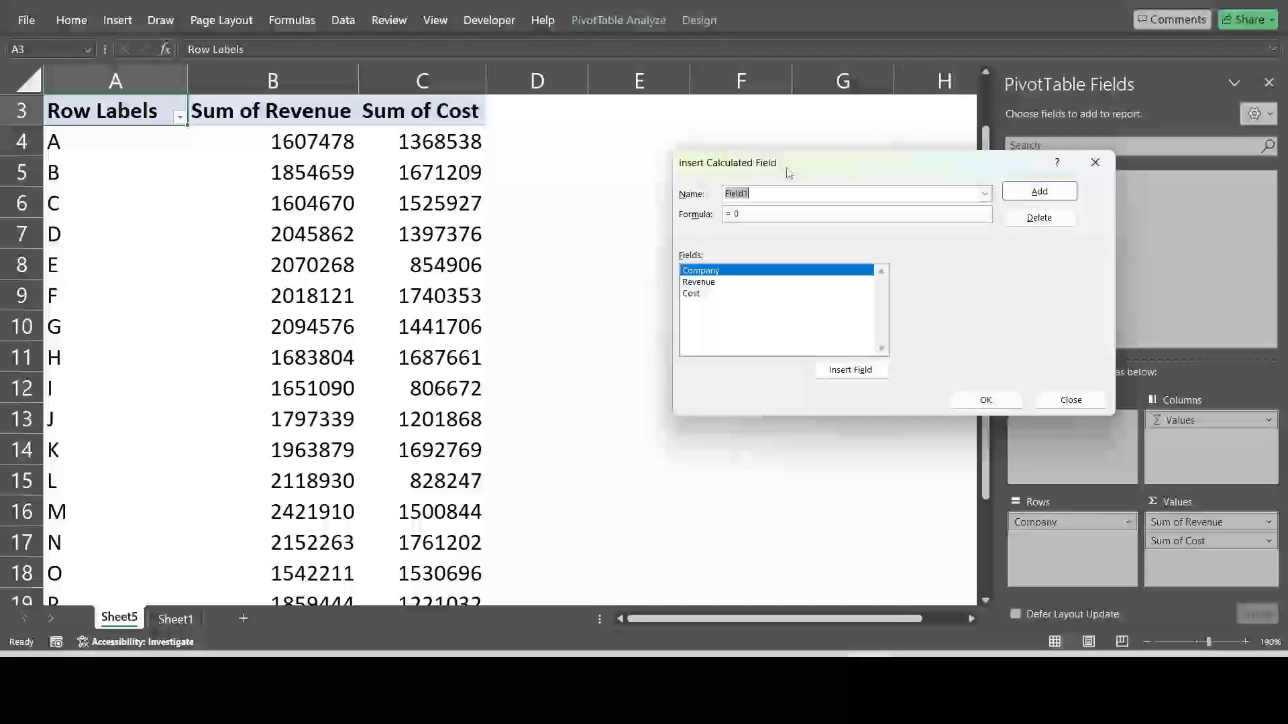
drag(789, 172, 716, 186)
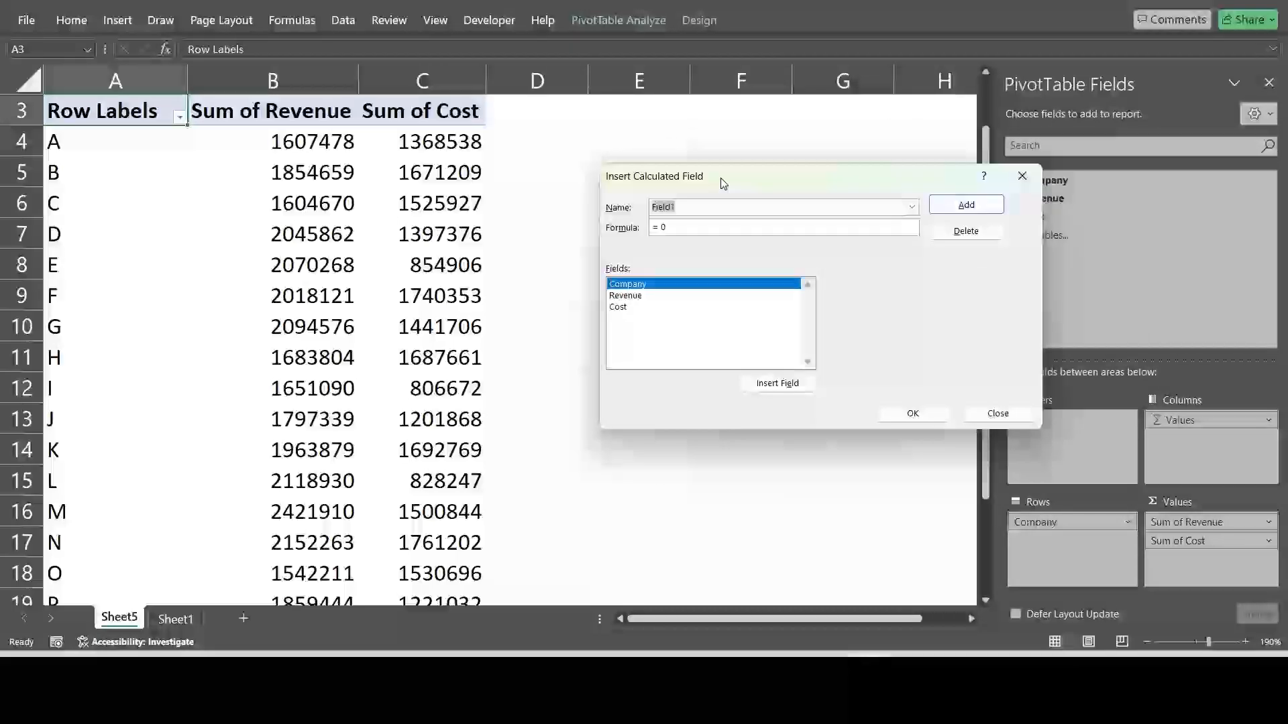
click(686, 210)
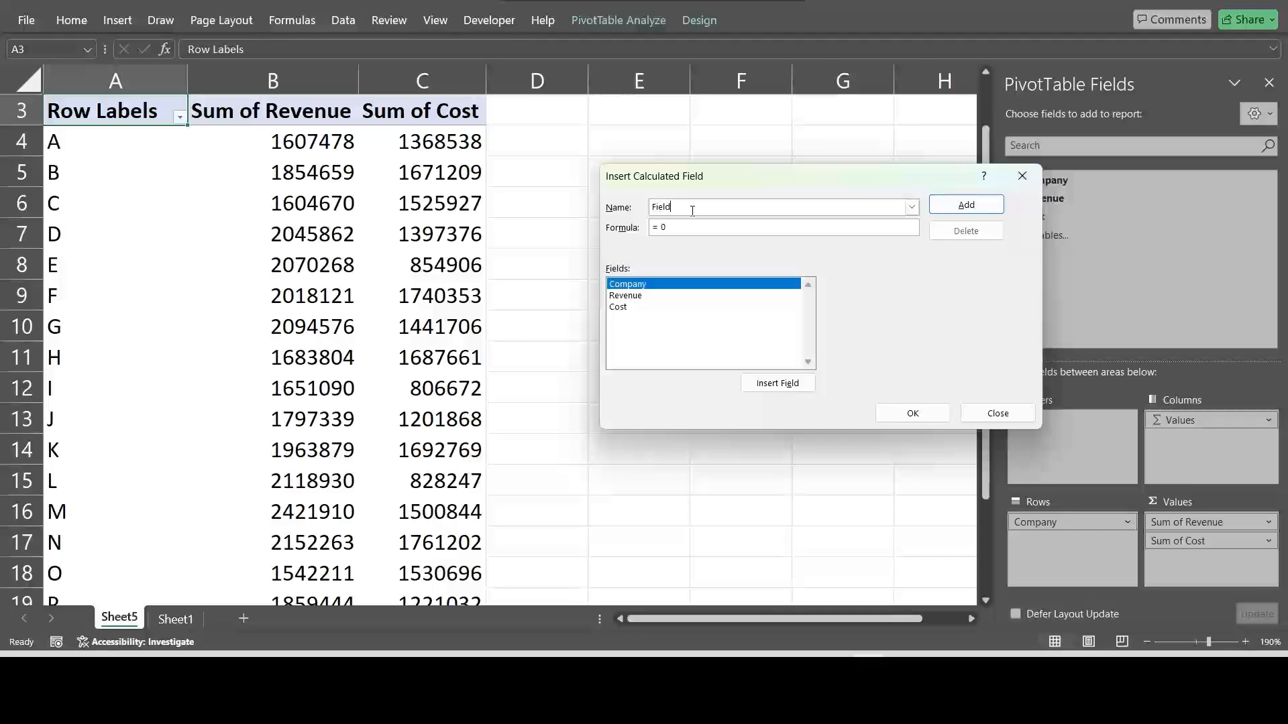
key(BackSpace)
key(BackSpace)
text(P)
- Define the Profit field's formula as Revenue - Cost and add the field to the PivotTable
double_click(647, 296)
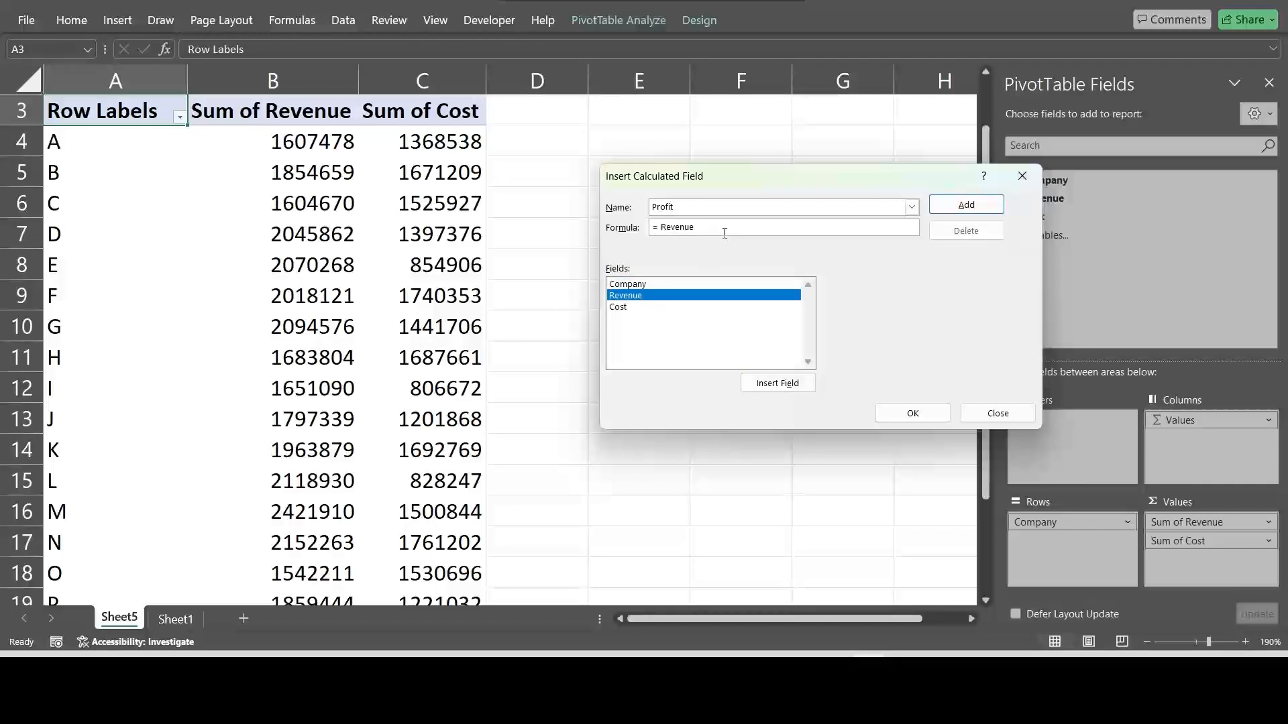
text(-)
double_click(626, 309)
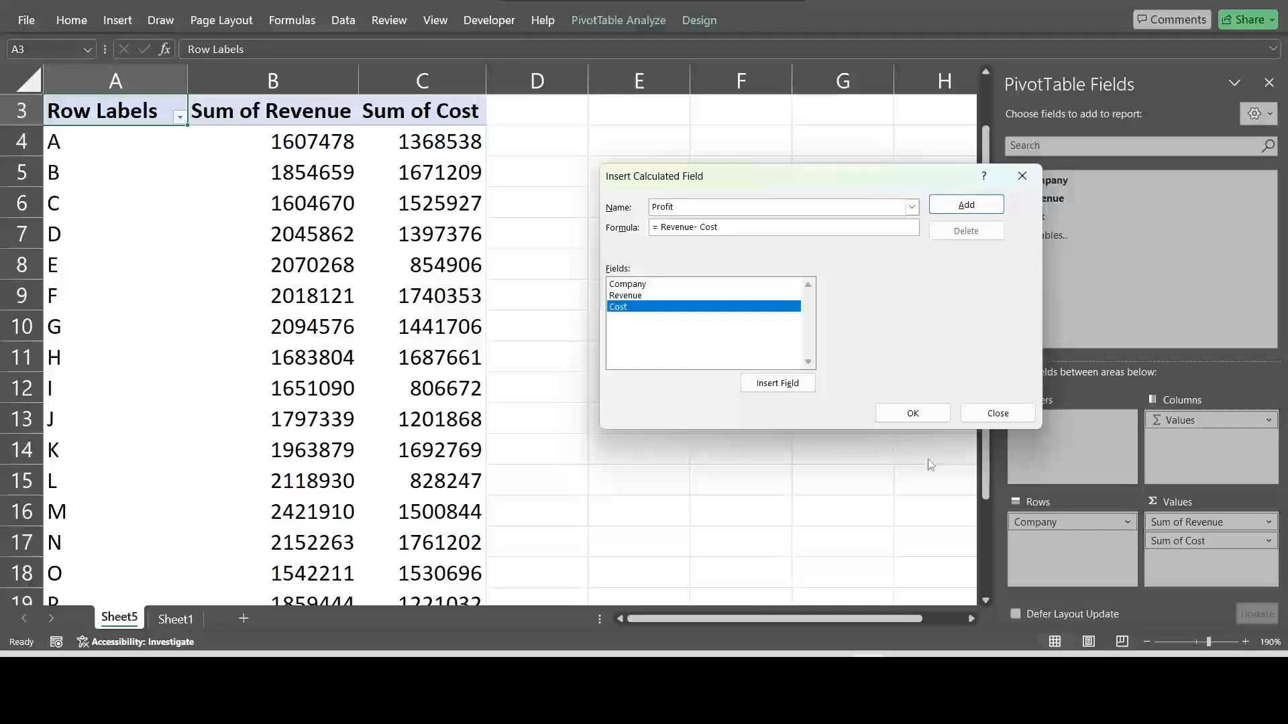
click(913, 414)
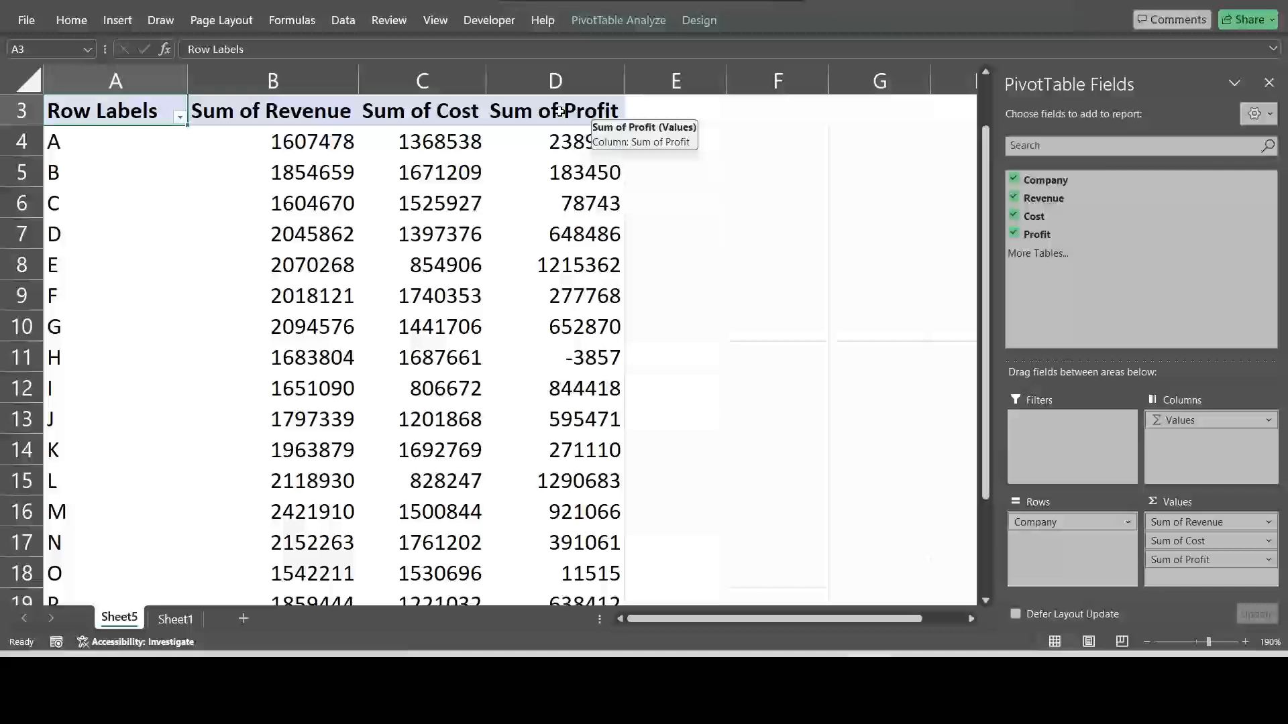
- Start a second calculated field in the PivotTable and name it Profit %
click(581, 142)
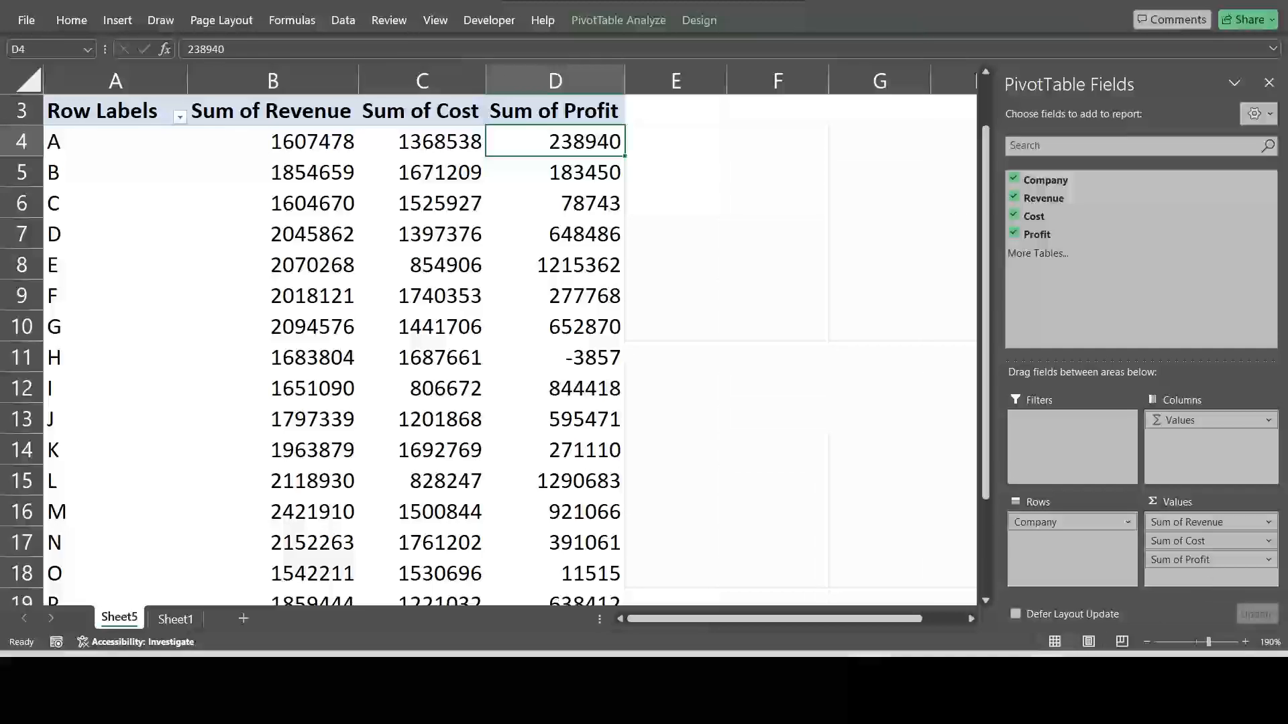
click(623, 20)
click(842, 67)
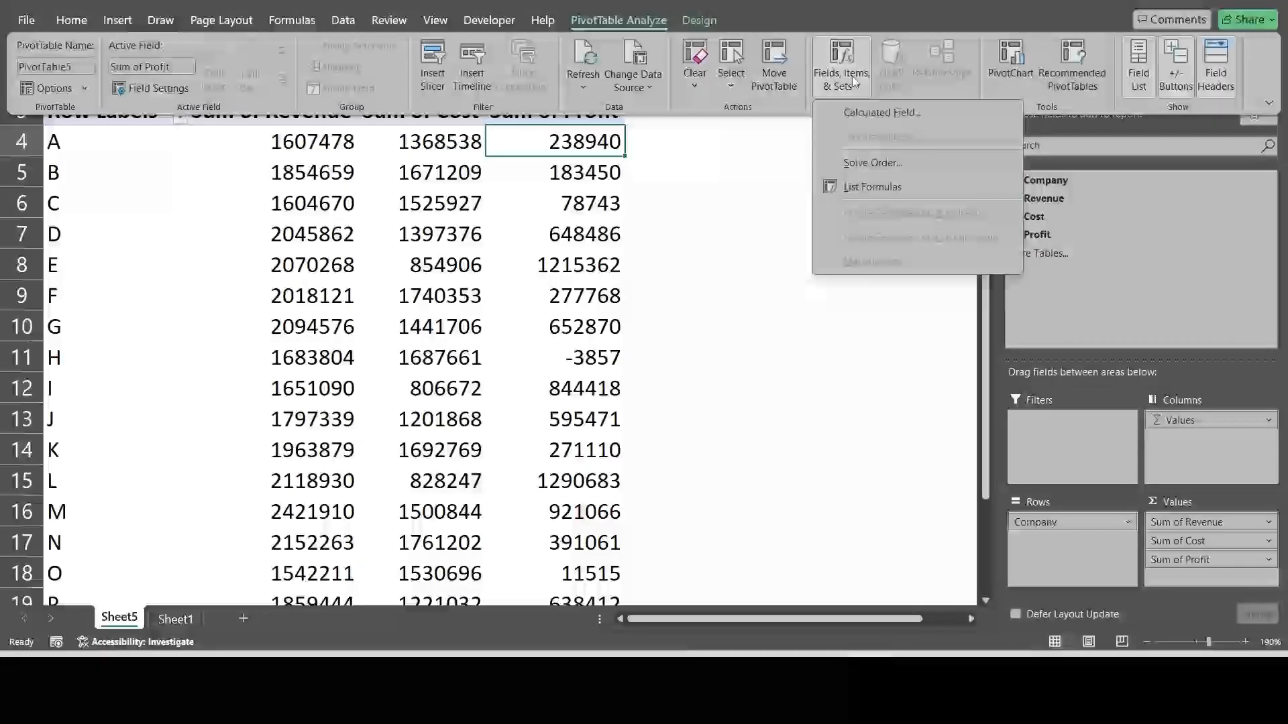
click(867, 113)
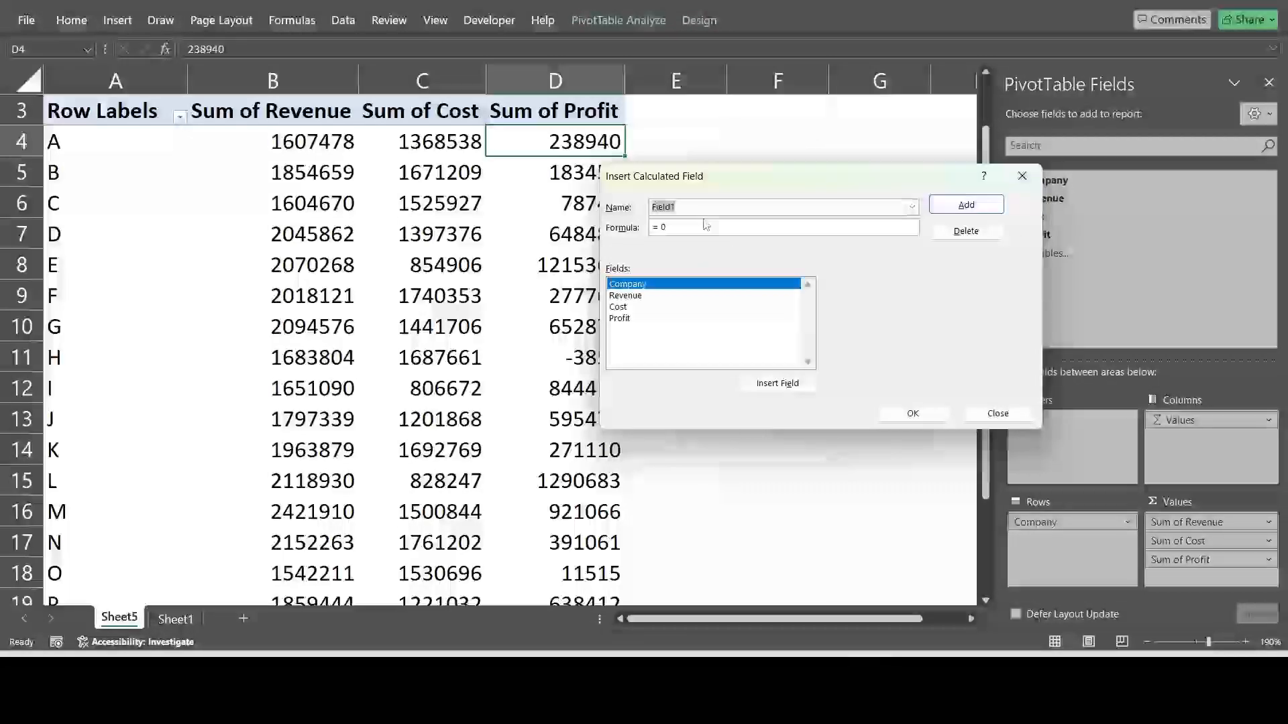
text(P)
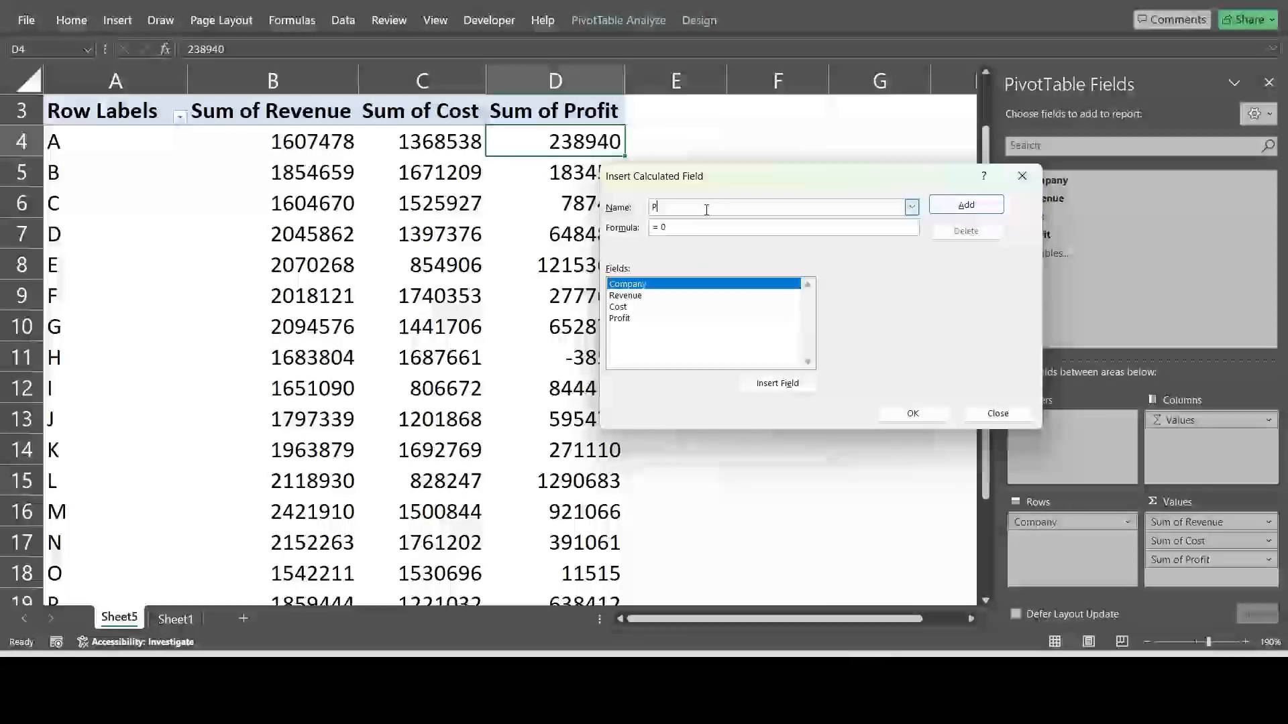
text(rof)
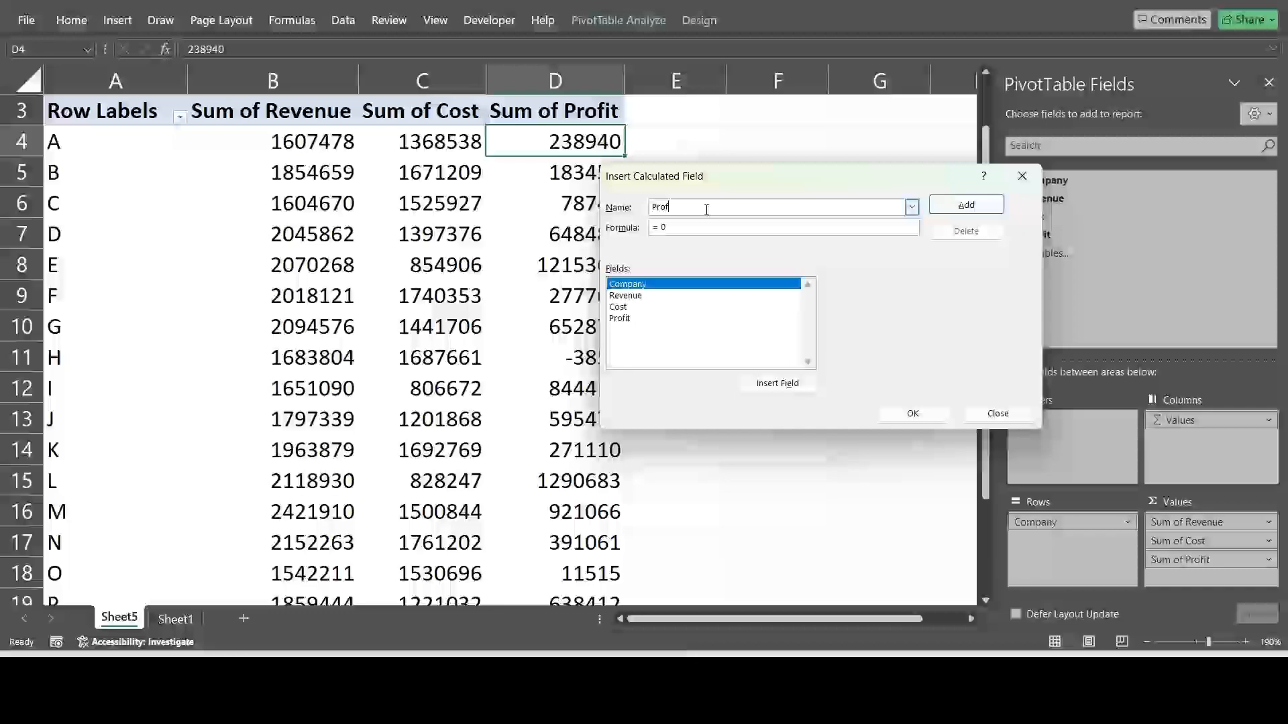
text(it %)
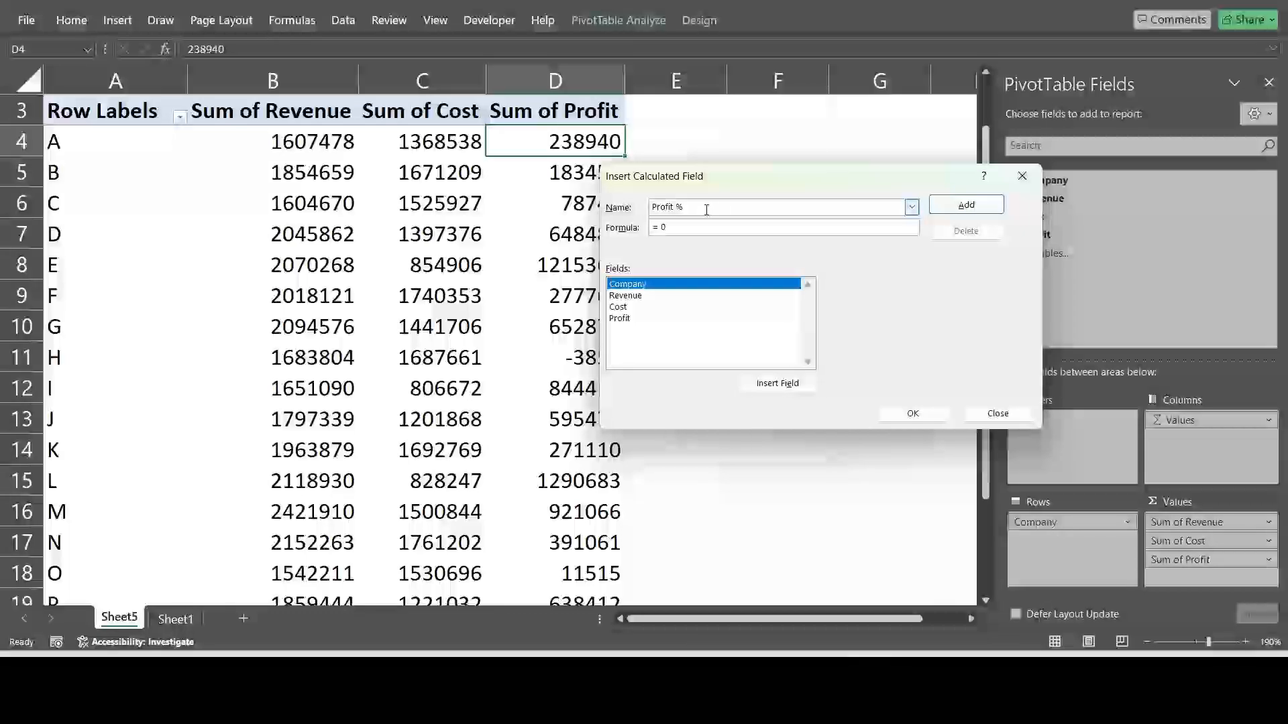
- Define the Profit % formula as (Profit/ Cost)*100 and add the field to the PivotTable
click(674, 227)
key(BackSpace)
key(BackSpace)
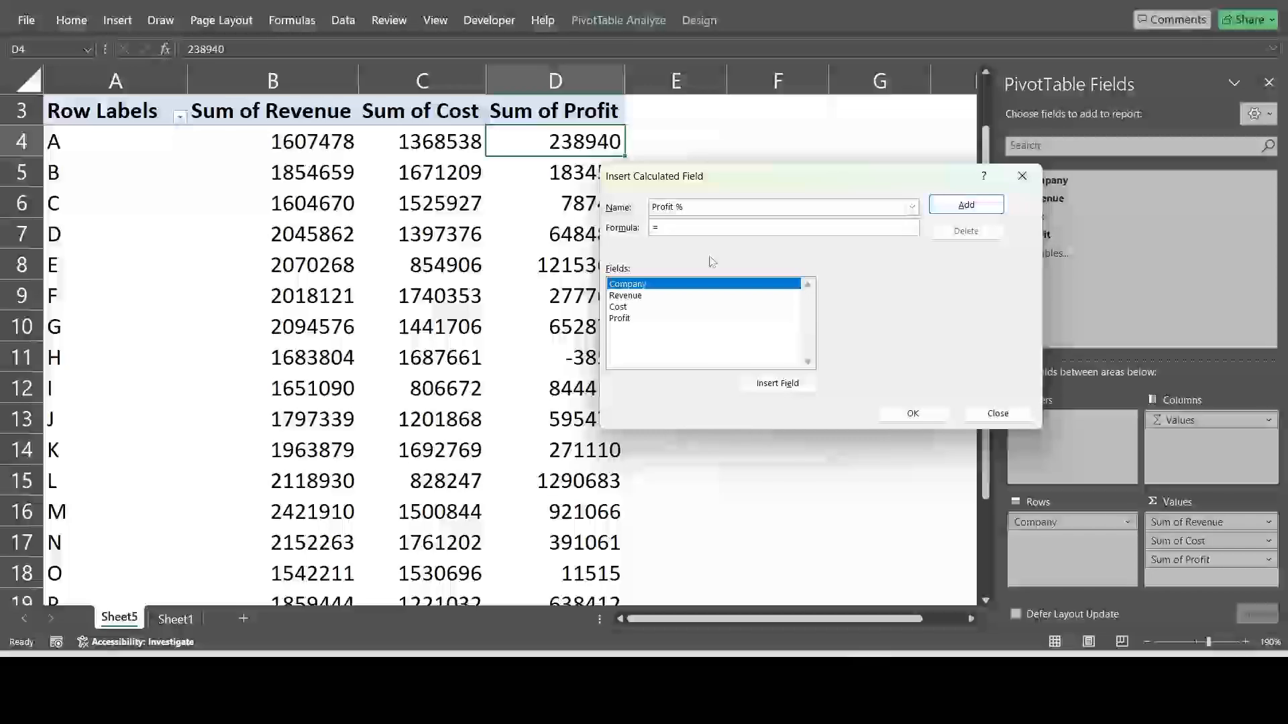
drag(765, 181, 817, 143)
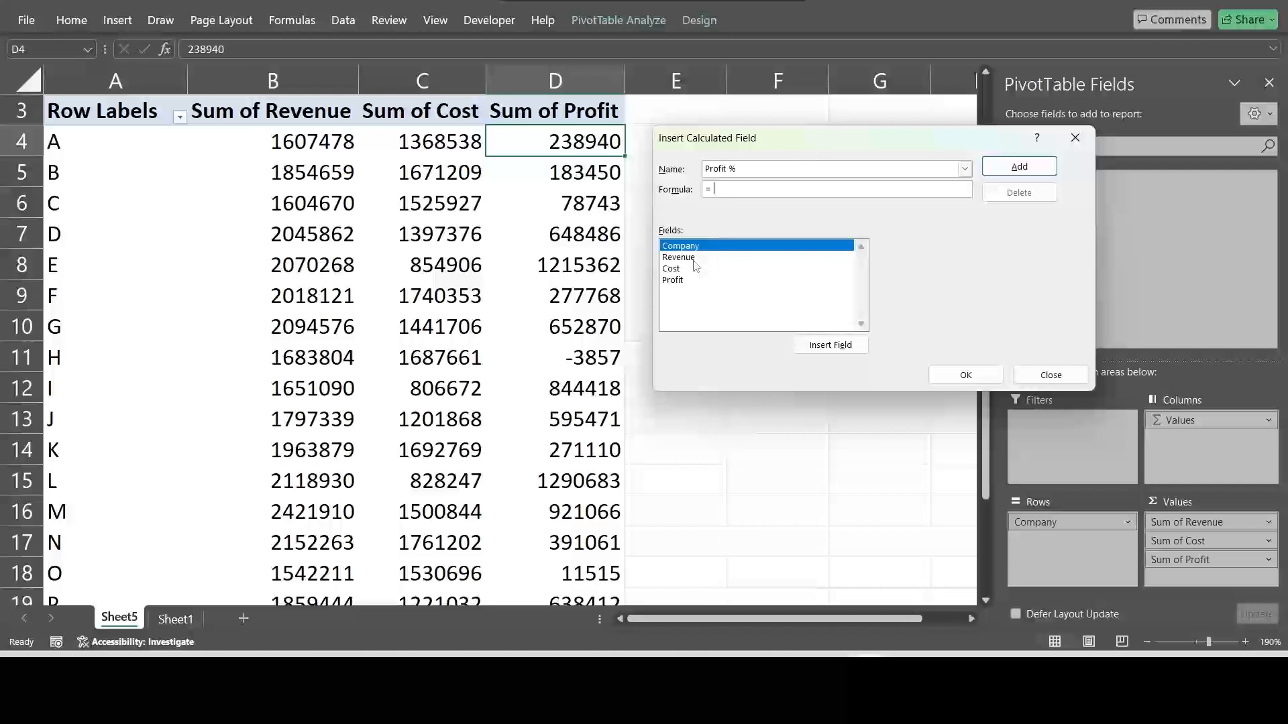
double_click(682, 281)
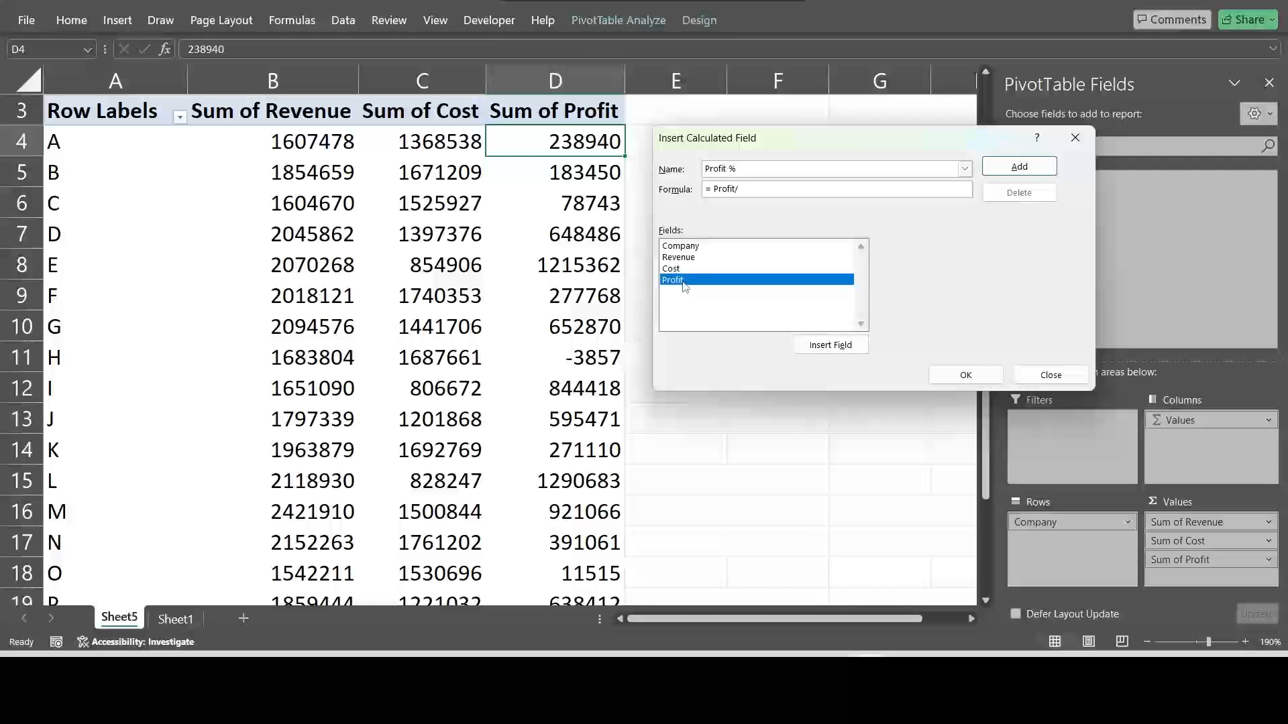
double_click(686, 270)
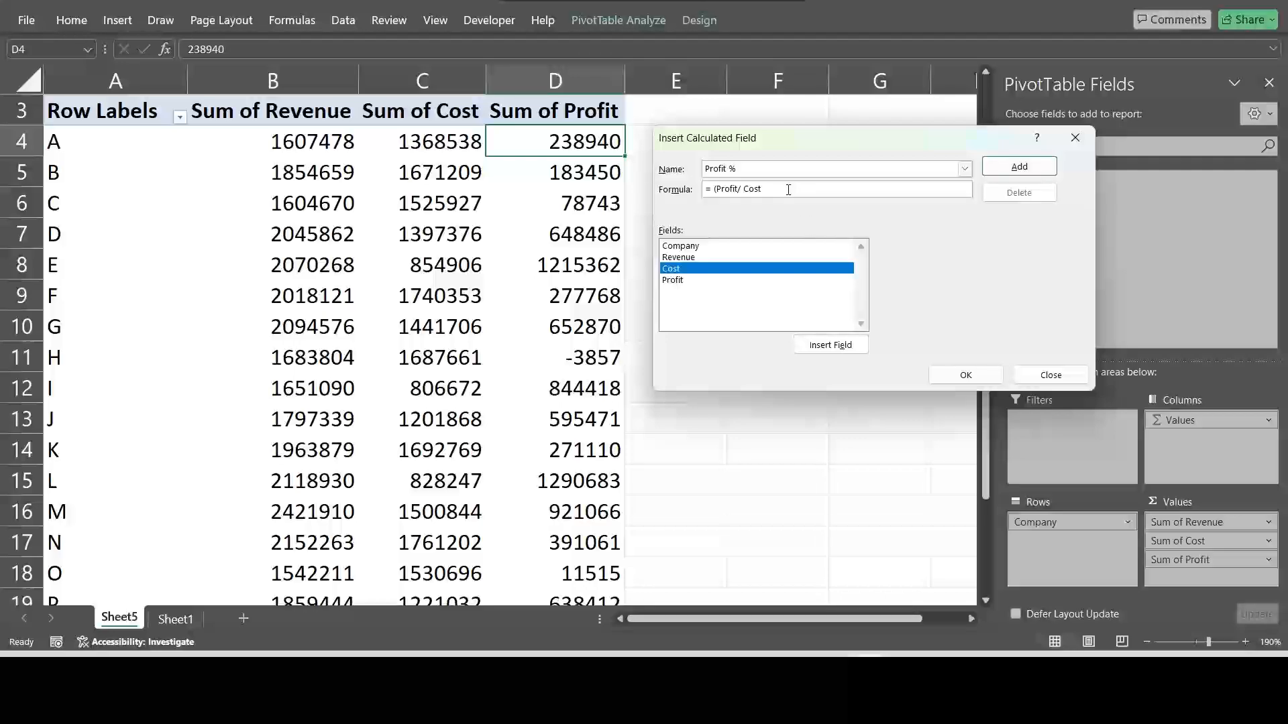
text()*100)
click(966, 375)
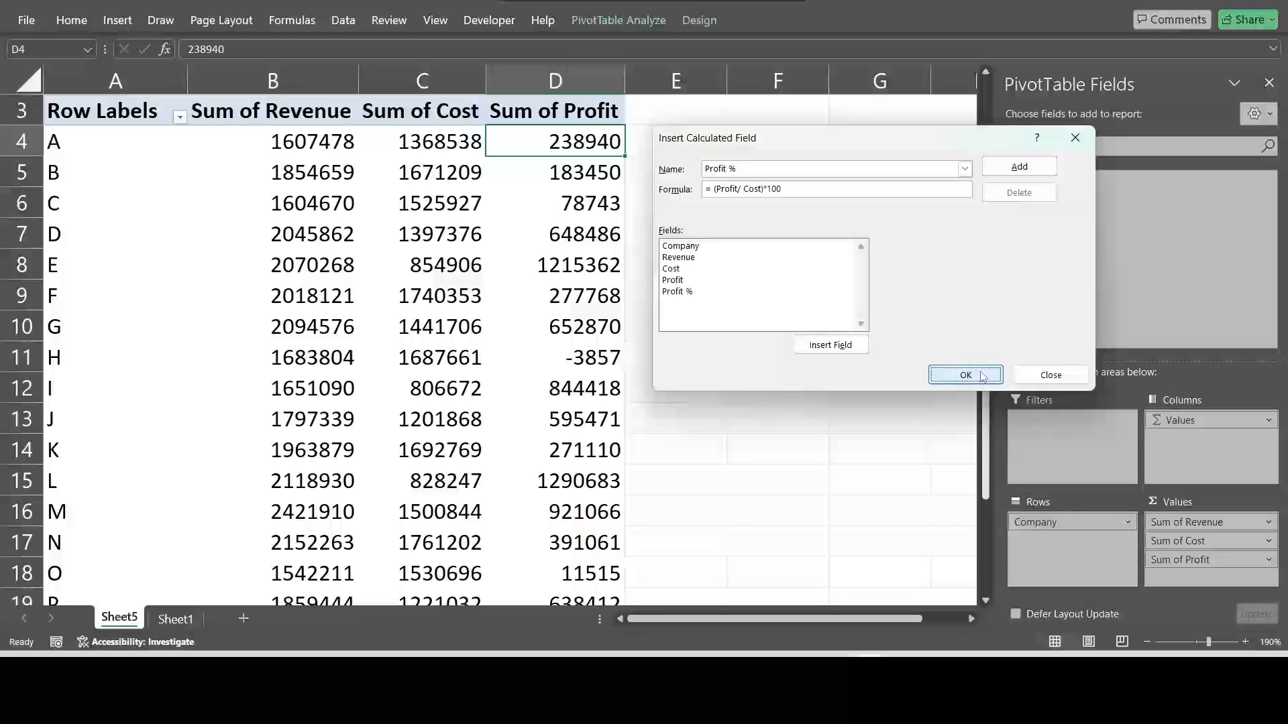
- Examine the Sum of Profit % column and compare company H's revenue, cost and profit figures
mouse_move(717, 135)
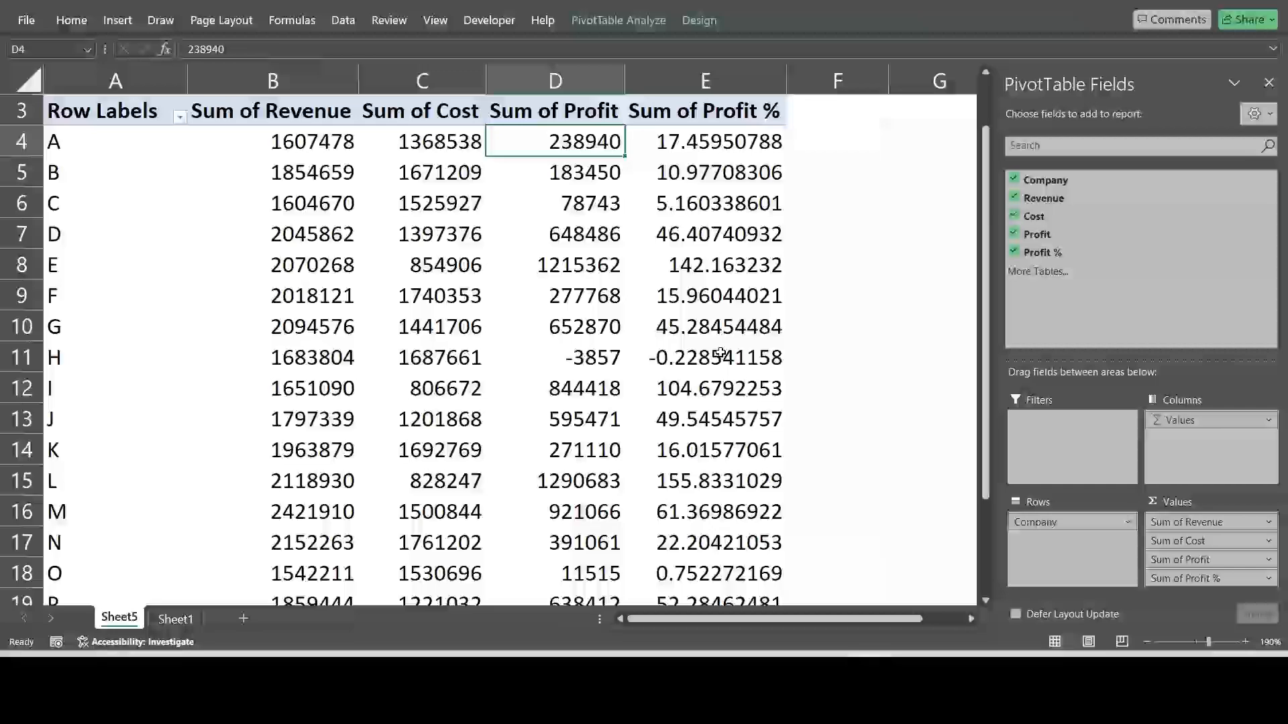
mouse_move(725, 469)
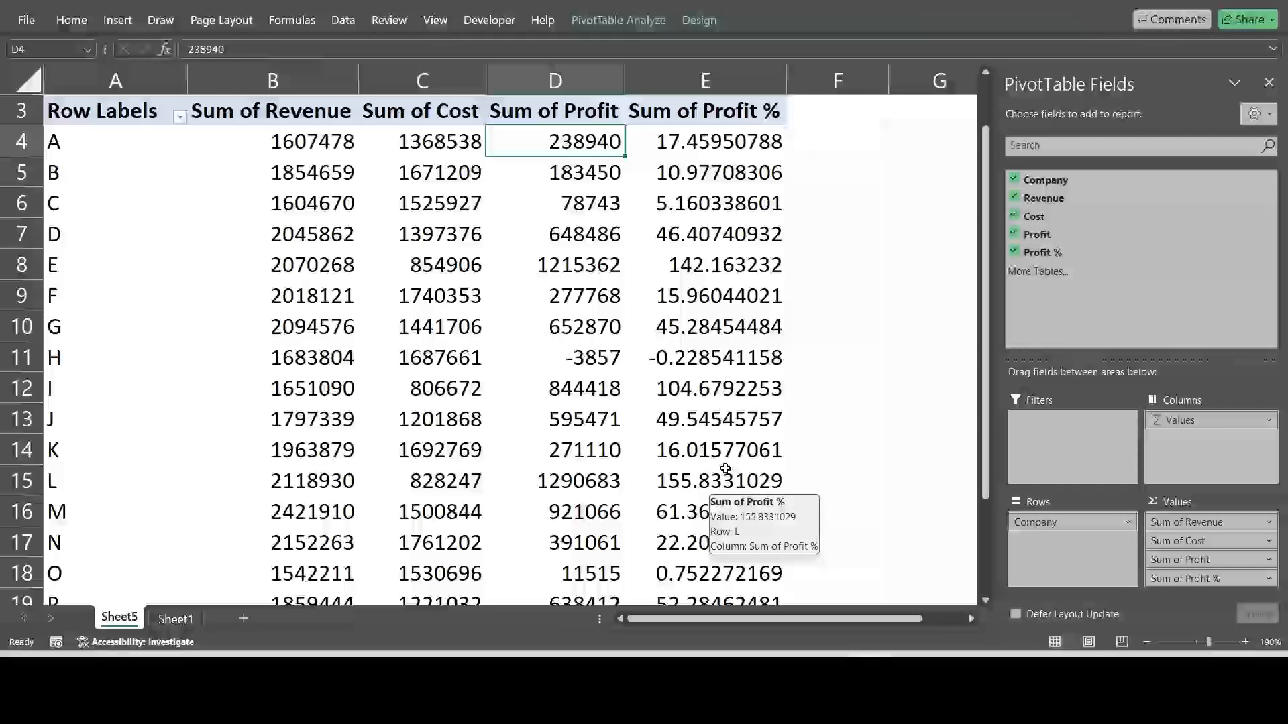
click(668, 360)
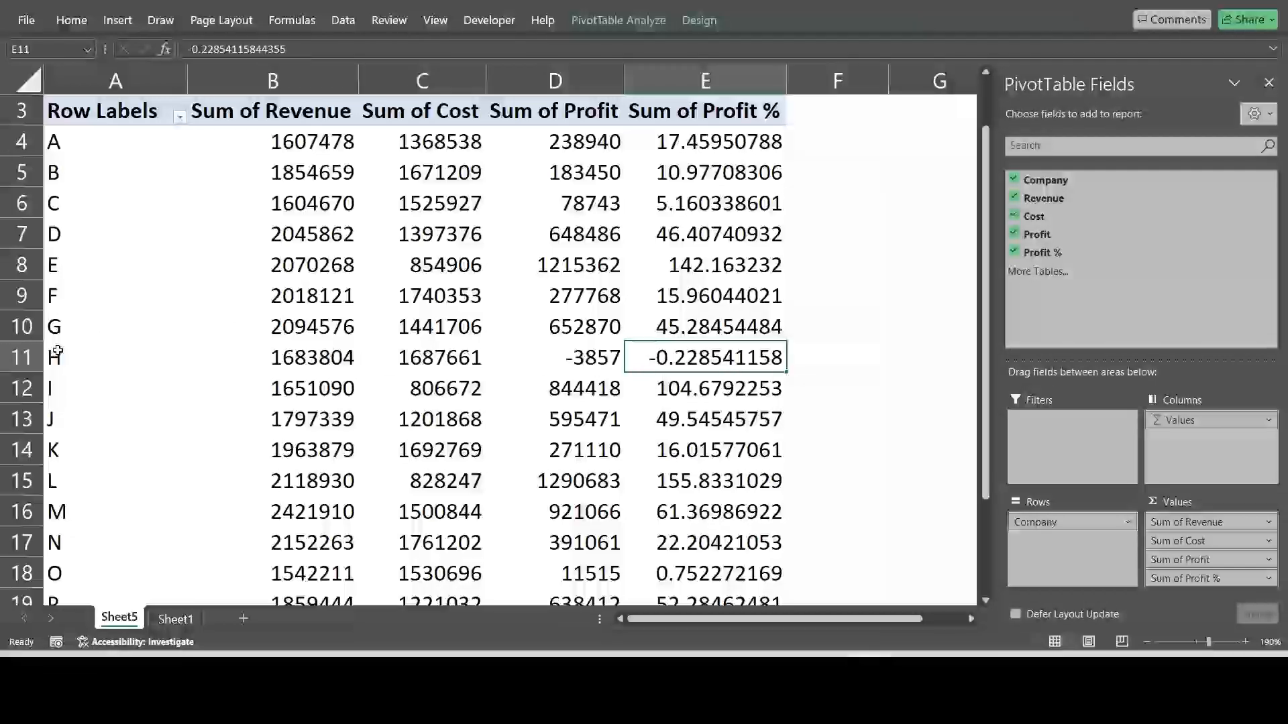
click(38, 356)
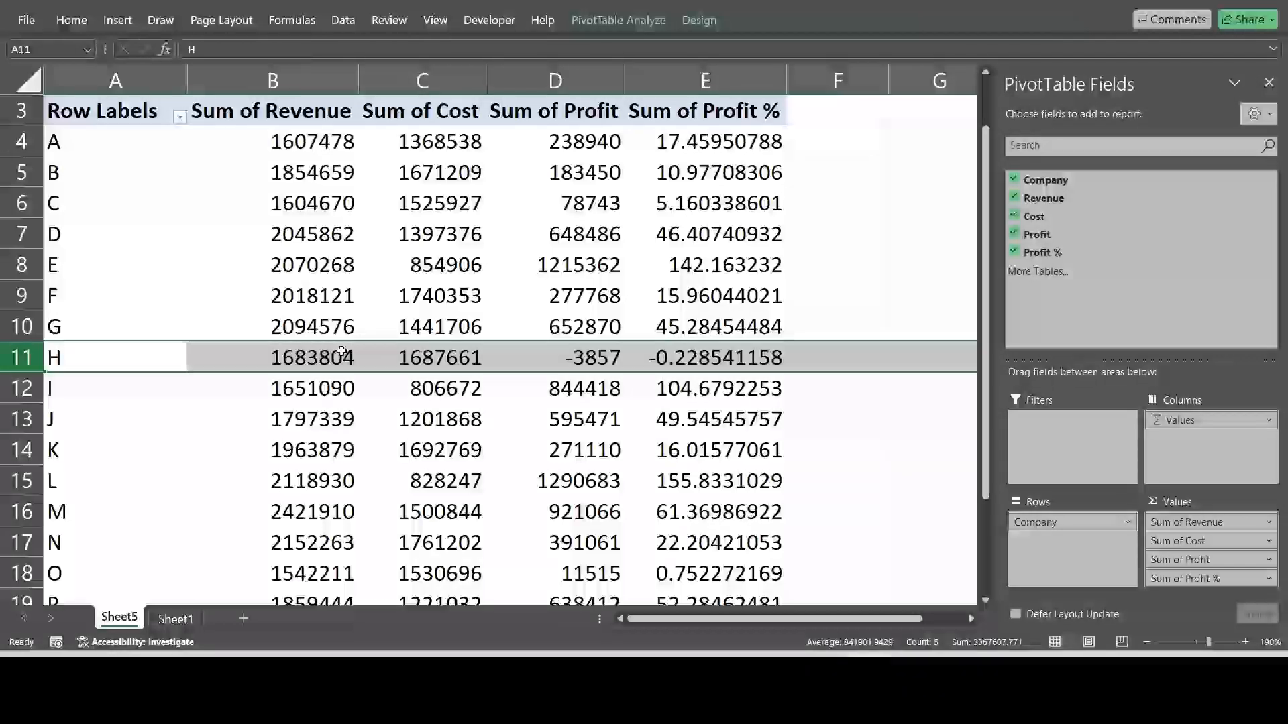
click(441, 353)
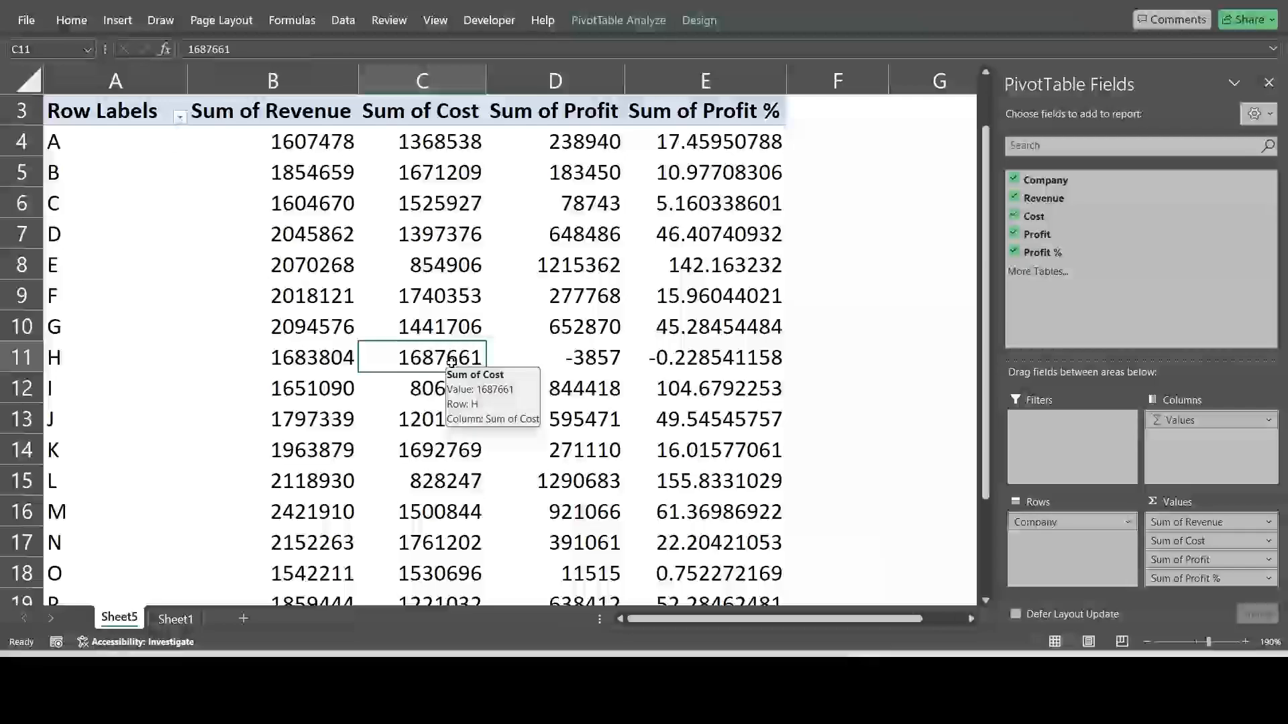
- Check company H's revenue against its profit and profit percentage in the PivotTable
click(285, 357)
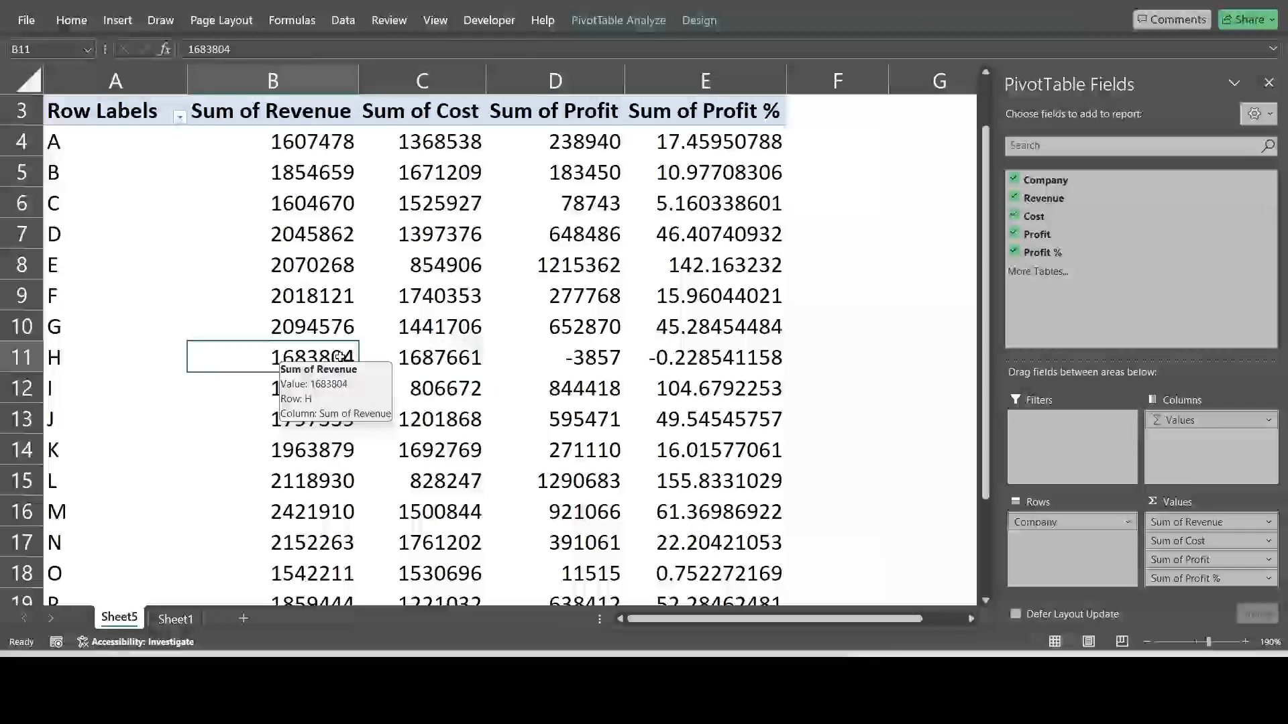
click(593, 356)
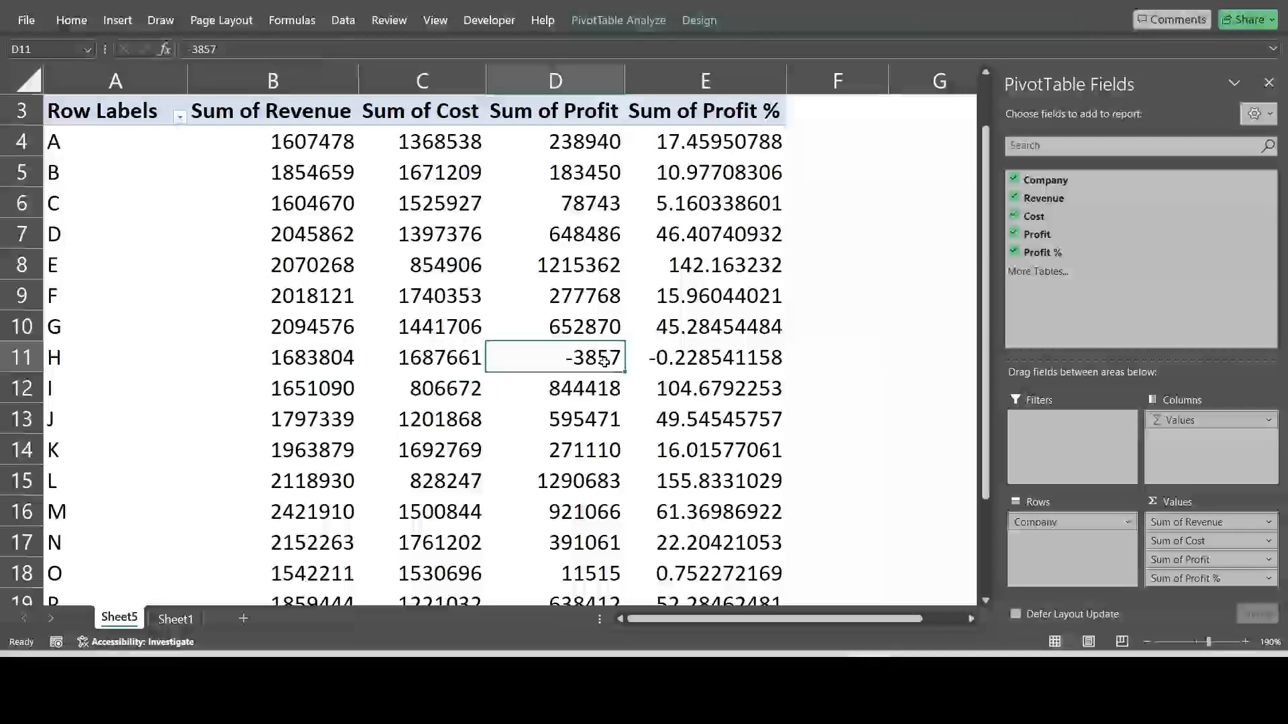
click(703, 362)
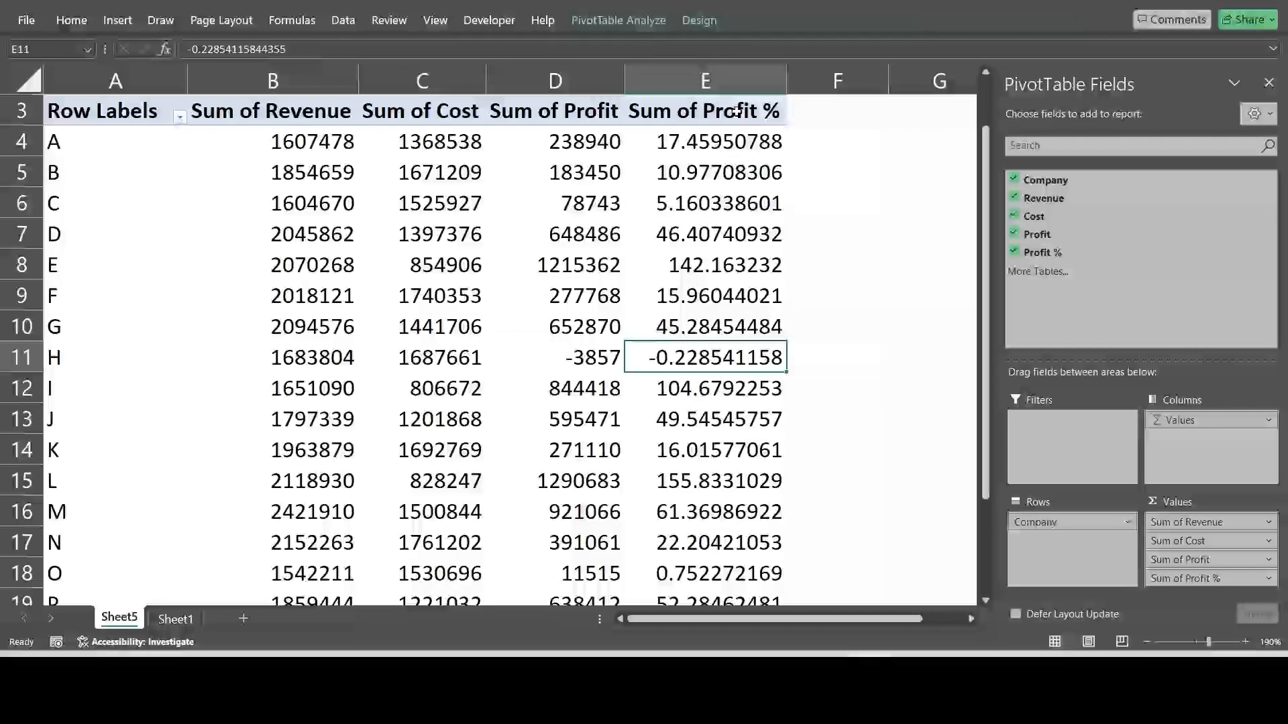
- Format the whole Sum of Profit % column in the Number category with 2 decimal places
click(731, 81)
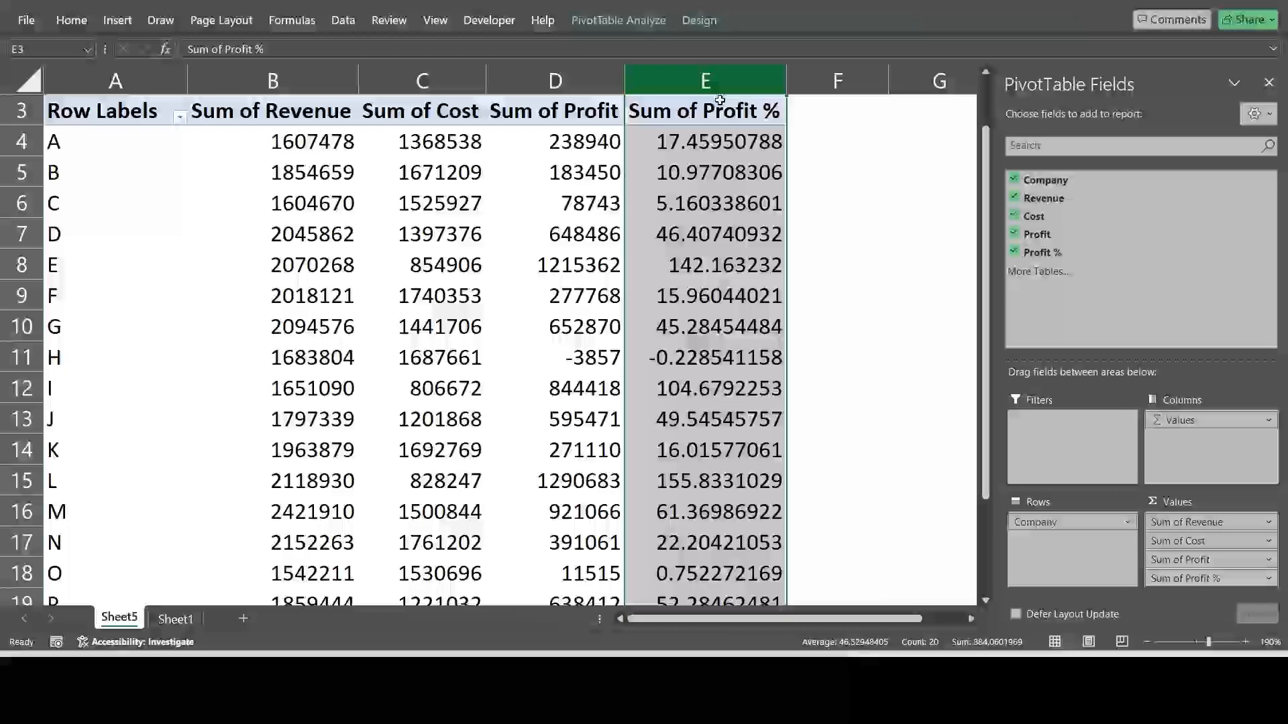
click(89, 23)
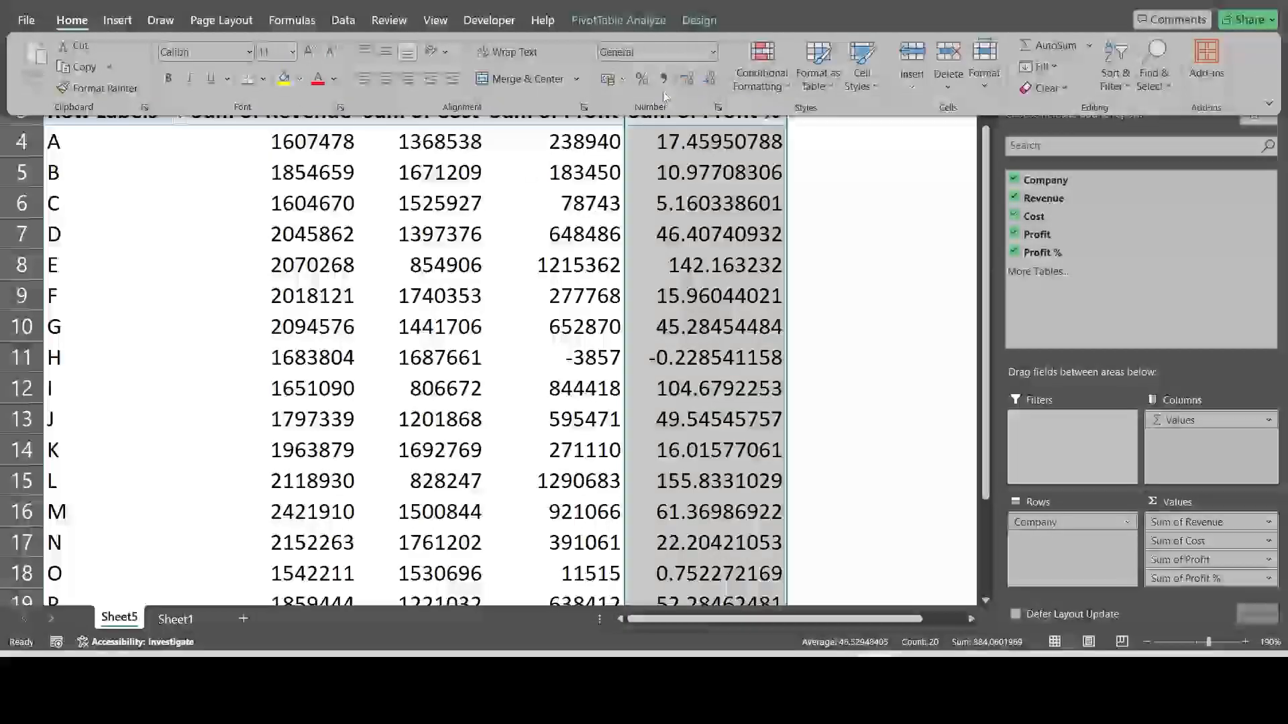
click(716, 110)
key(ctrl+1)
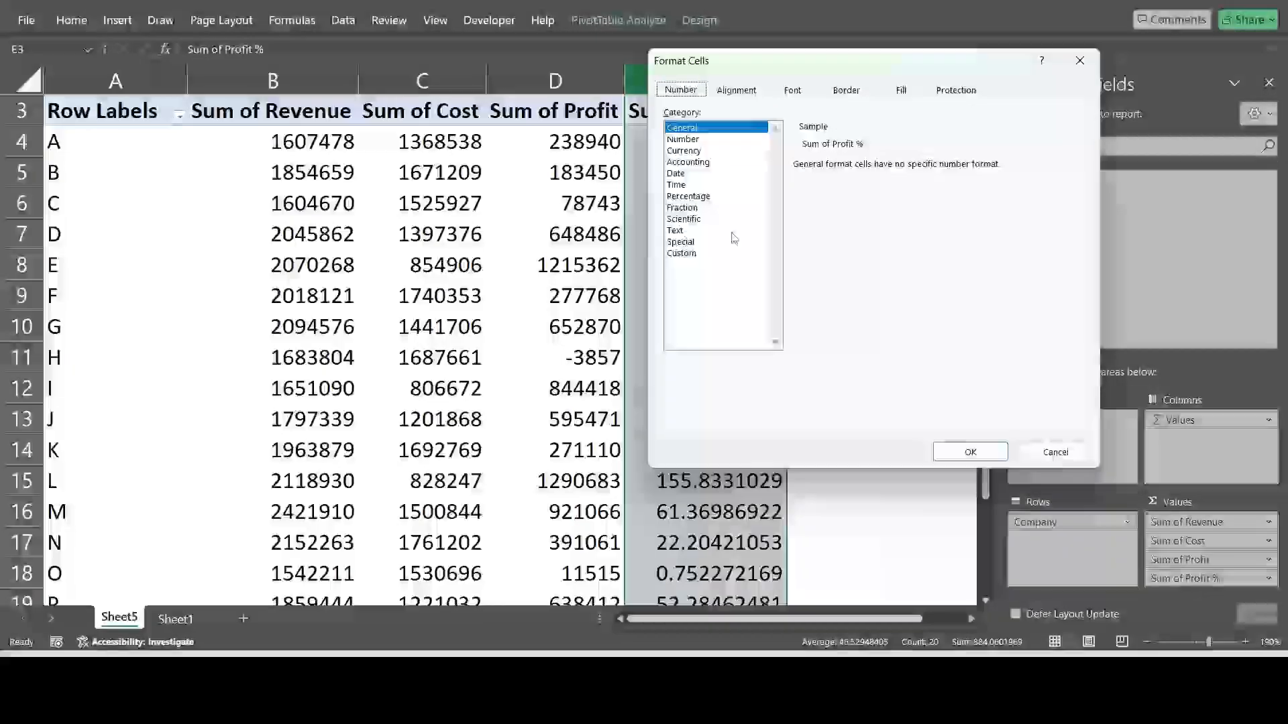
click(694, 139)
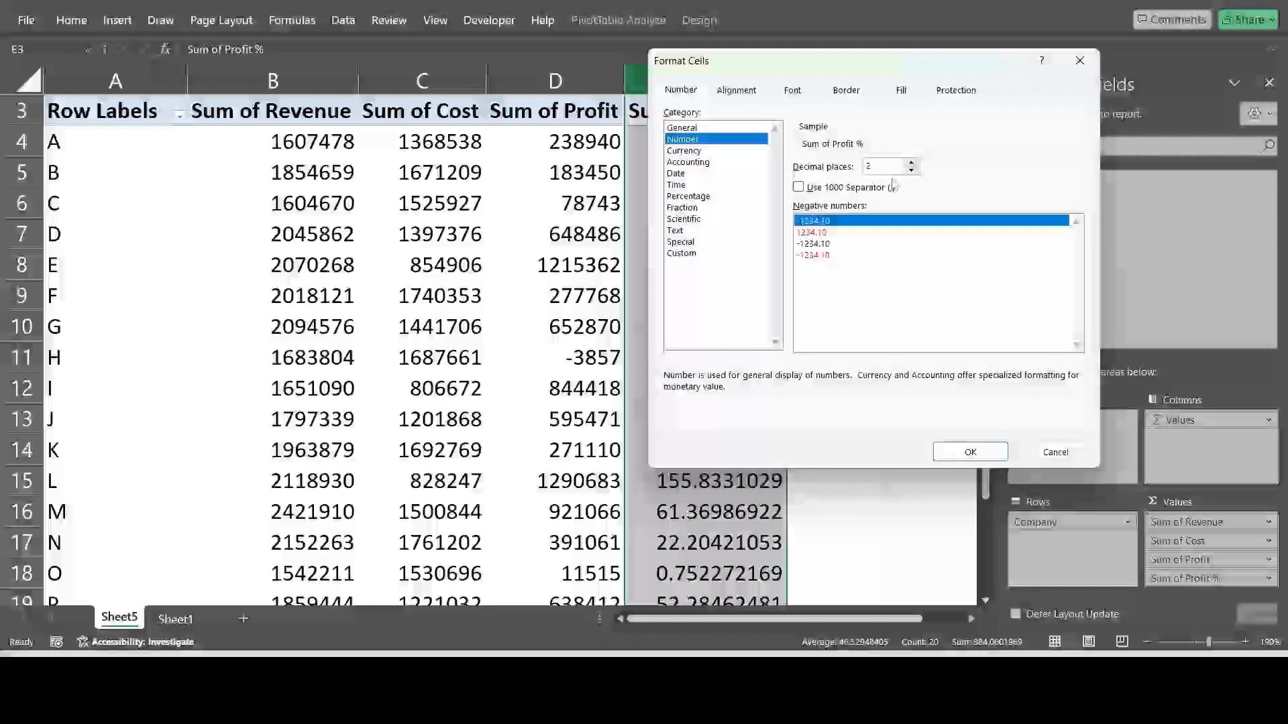
click(969, 451)
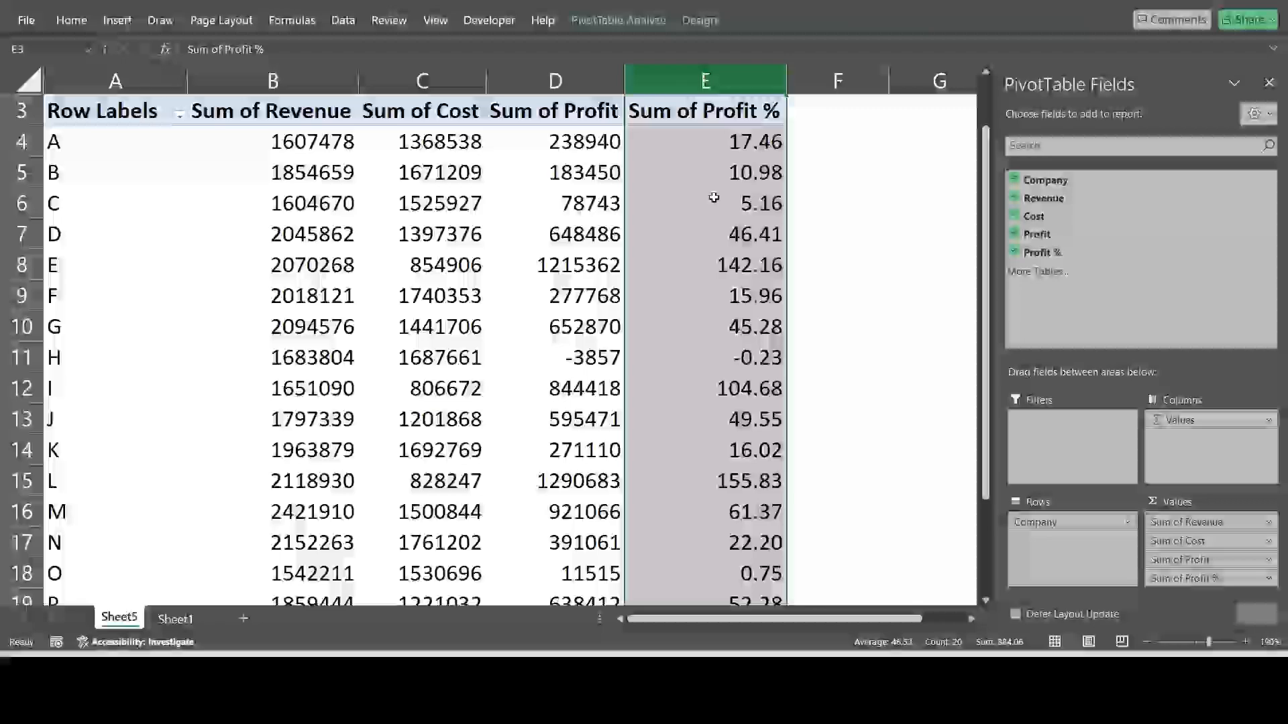
- Review the formatted Sum of Profit % values for several companies, including A, D, G and K
click(715, 173)
click(715, 149)
click(744, 234)
click(744, 327)
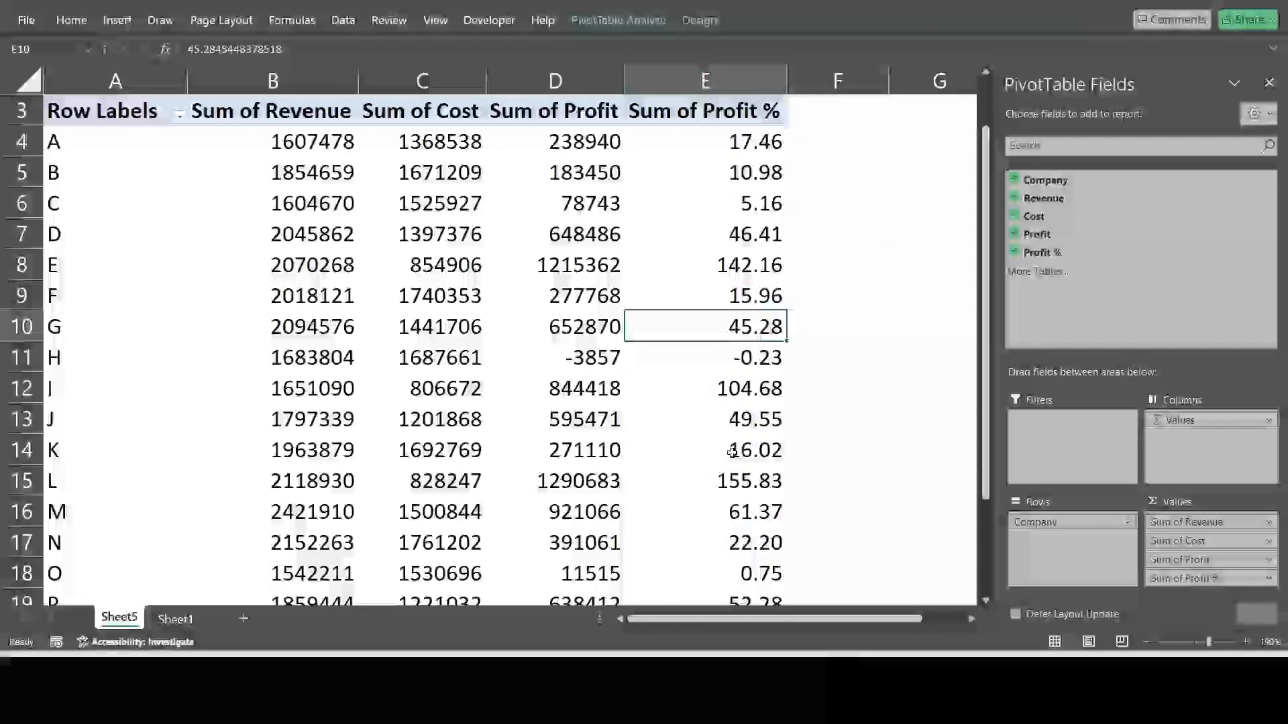
mouse_move(734, 453)
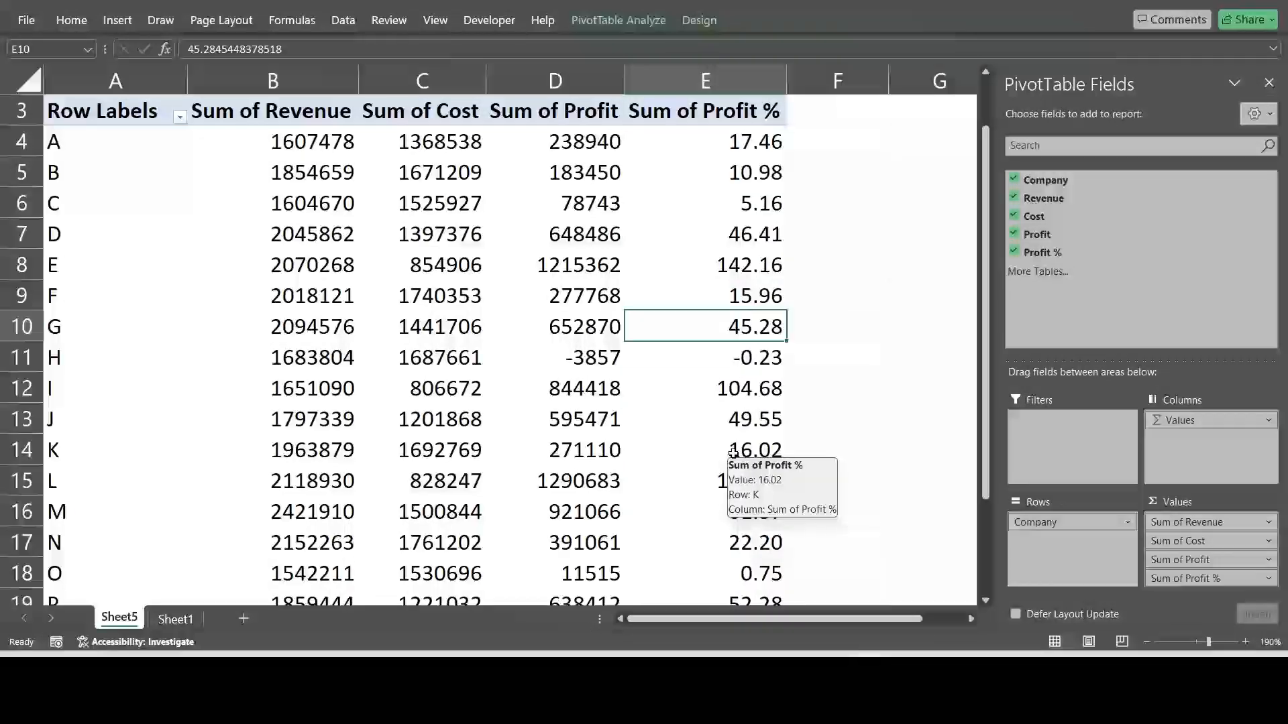